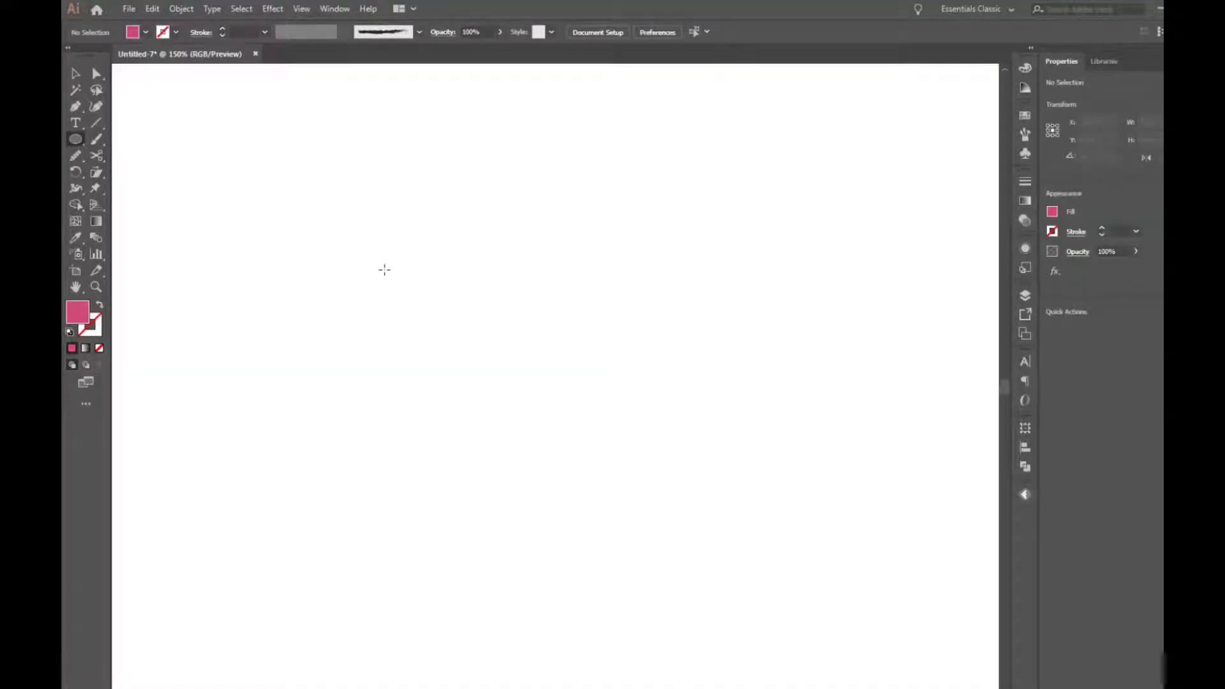
Draw a pink circle, duplicate it into a three-circle cloud, and shrink the left one to 160.9 px.
left_click_drag(384, 269, 480, 364)
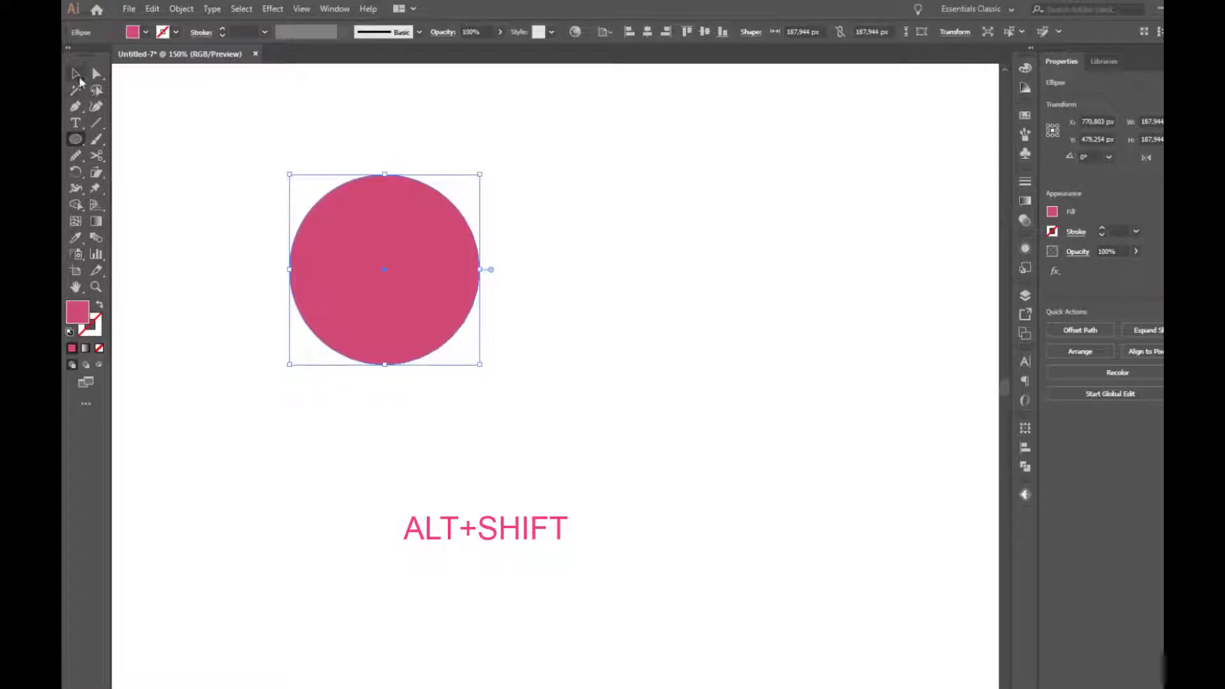
left_click(75, 73)
mouse_move(383, 285)
left_mouse_down()
mouse_move(501, 306)
mouse_move(619, 422)
mouse_move(475, 409)
mouse_move(415, 424)
left_mouse_up()
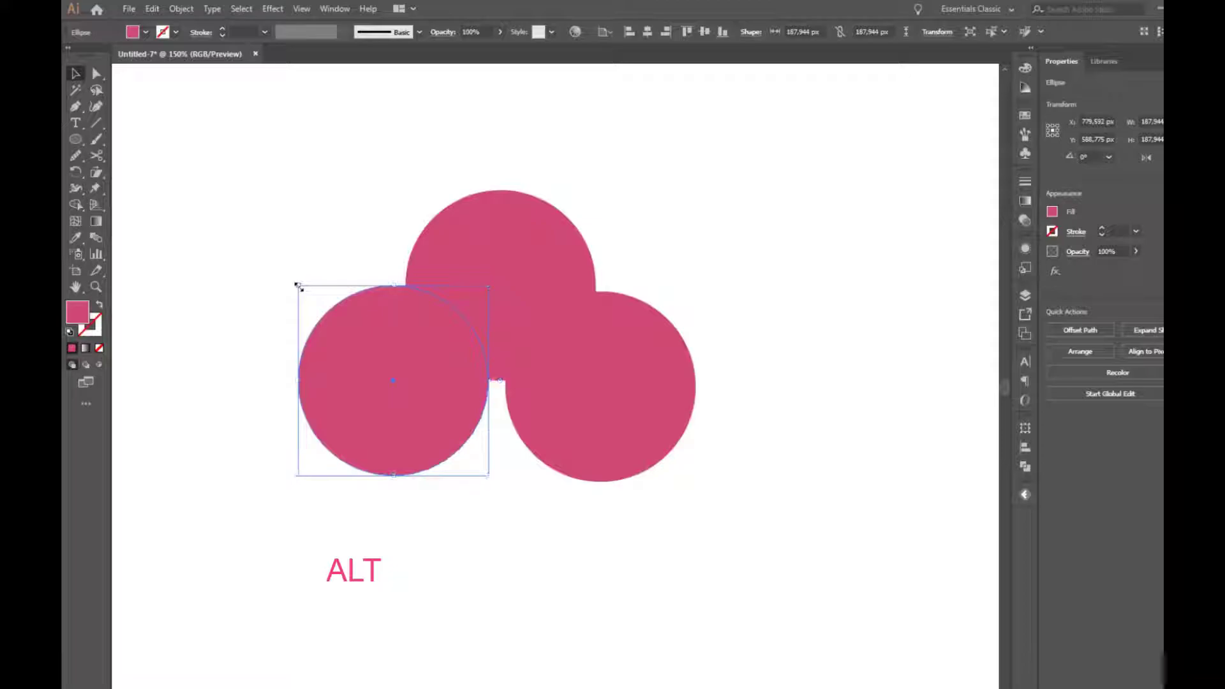
left_click_drag(297, 285, 321, 314)
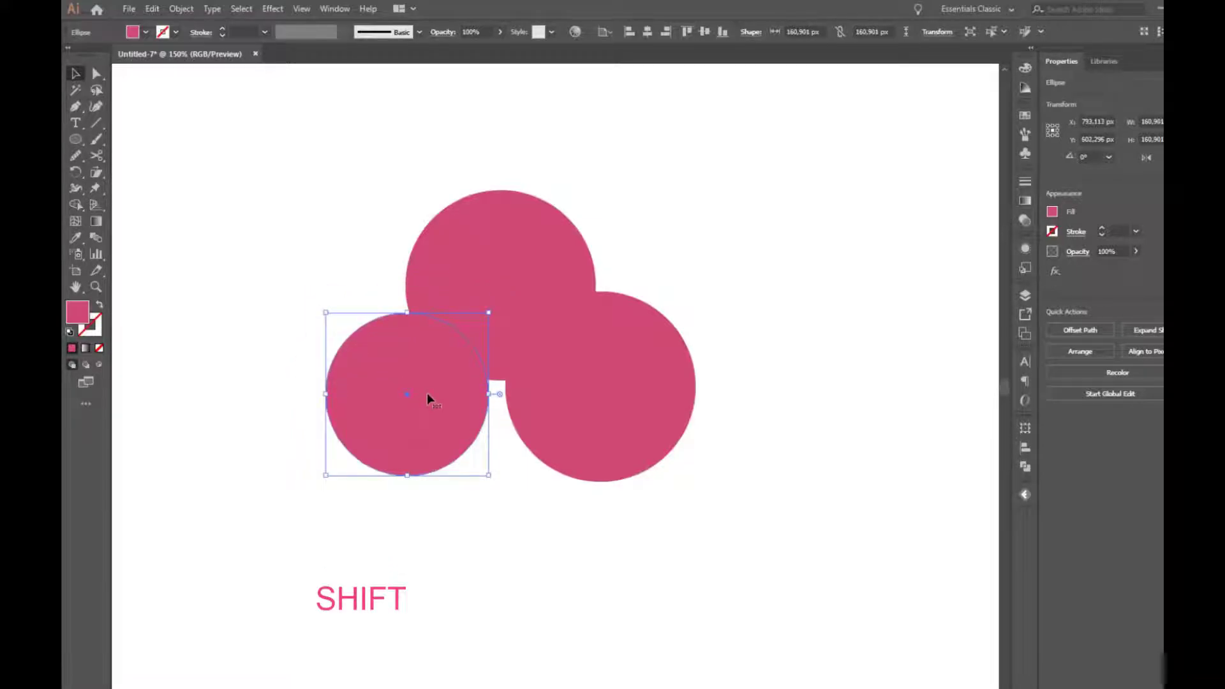
left_click(600, 416, "shift")
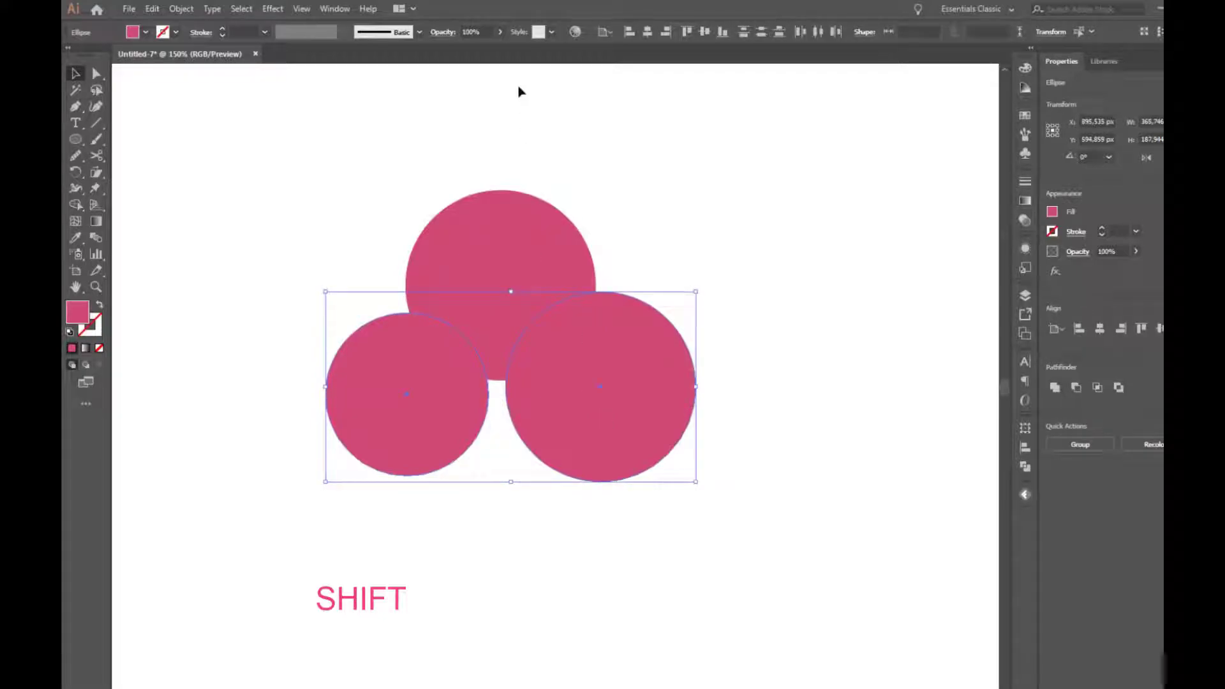
Bottom-align the left and right circles using Align To Selection, then select all three circles.
left_click(608, 32)
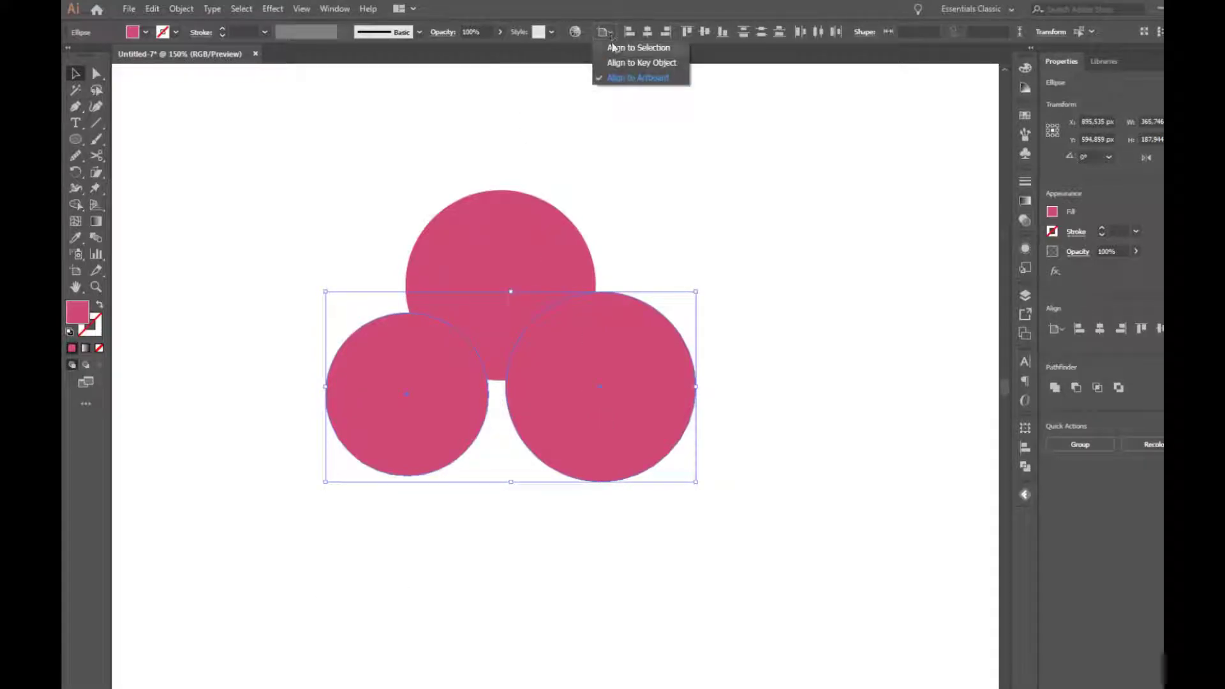
left_click(638, 47)
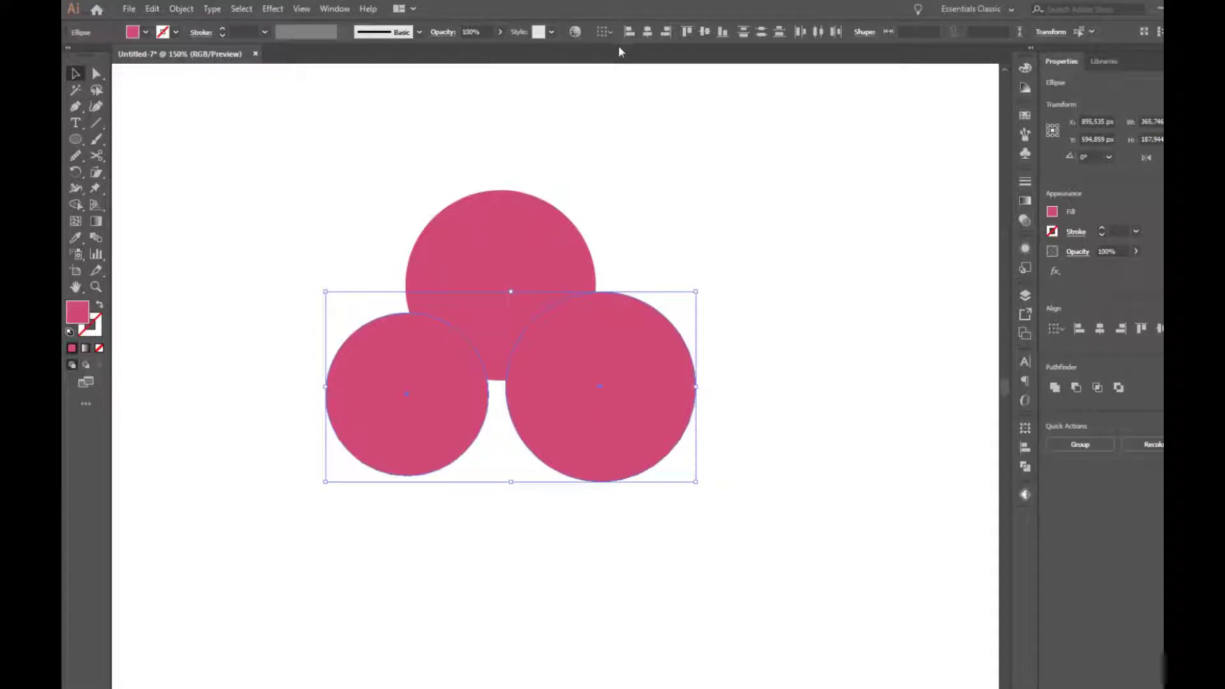
left_click(721, 33)
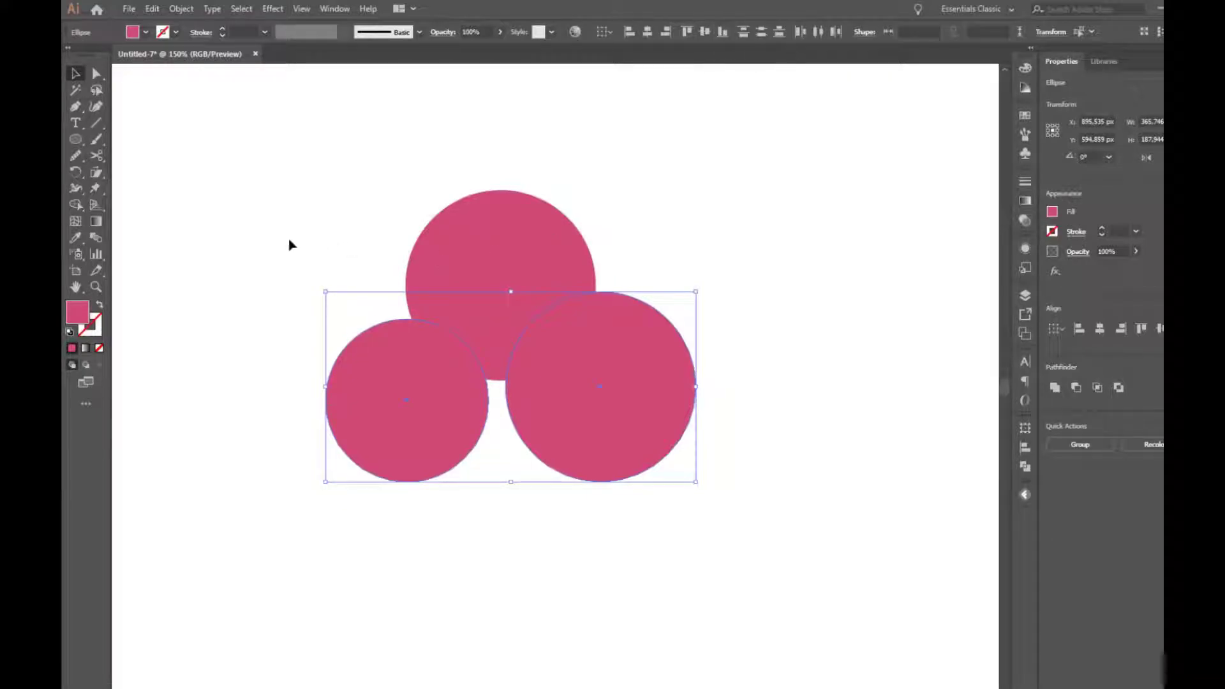
left_click_drag(346, 204, 580, 408)
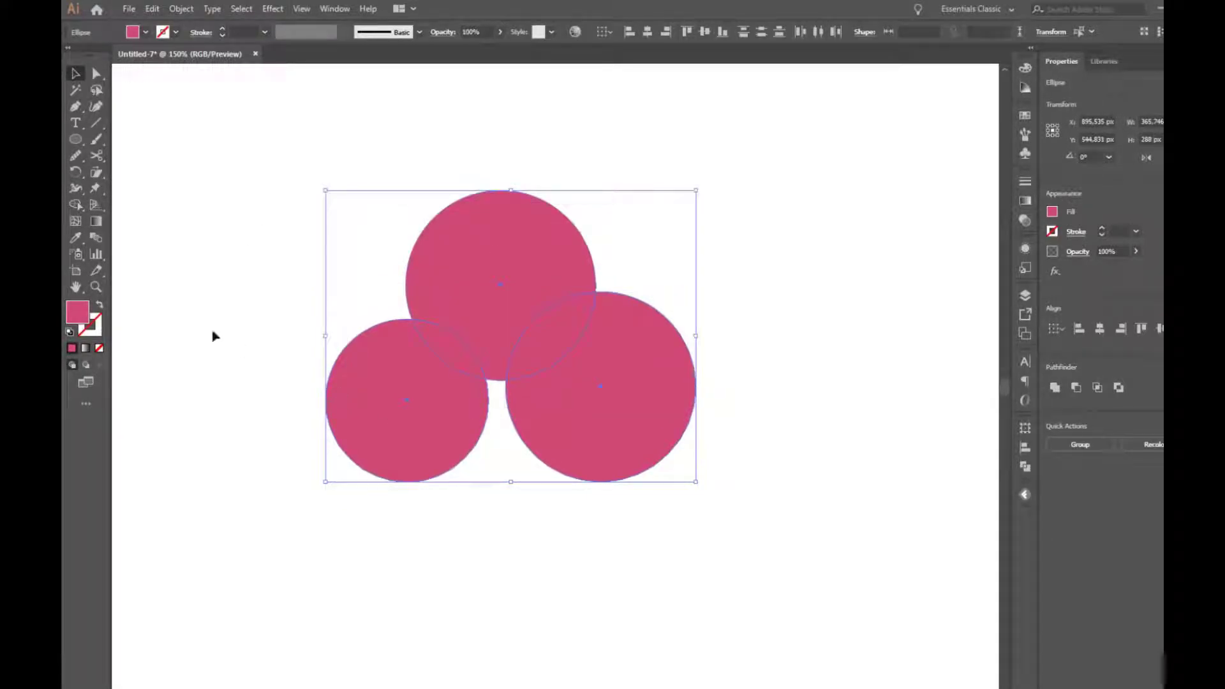
left_click(75, 205)
Merge the three circles with Shape Builder and draw a Pen filler shape across the cloud's bottom.
left_click_drag(402, 379, 570, 384)
left_click(76, 106)
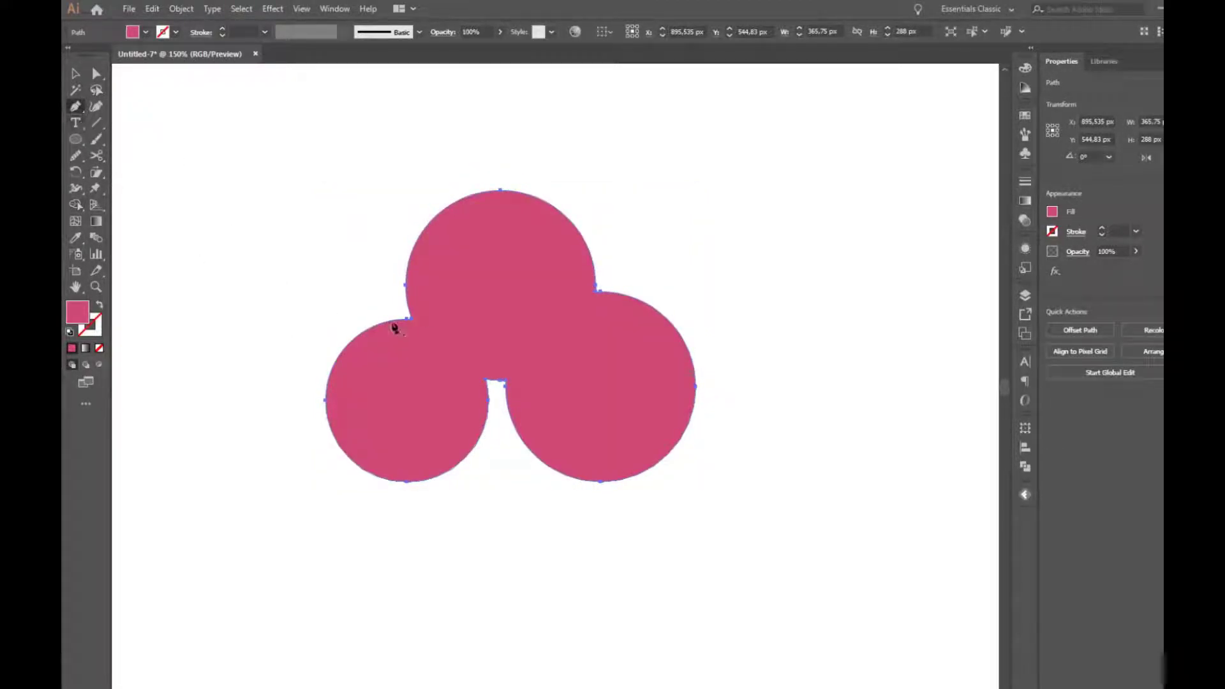
left_click(482, 294)
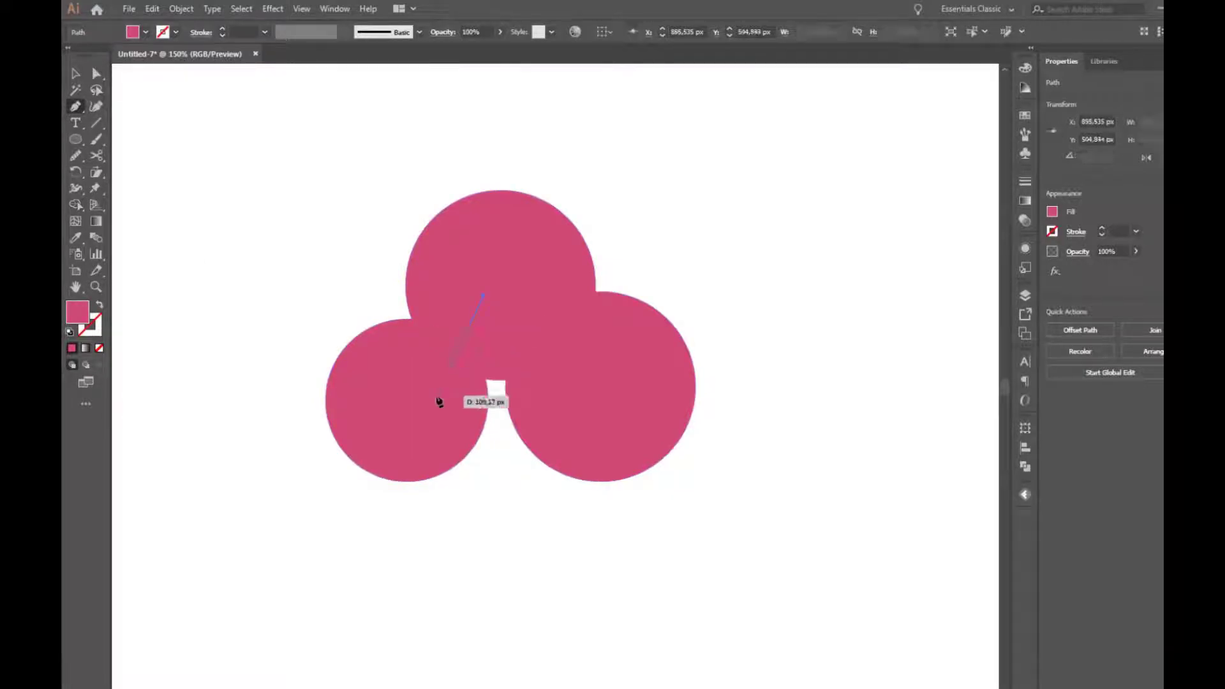
left_click(398, 483)
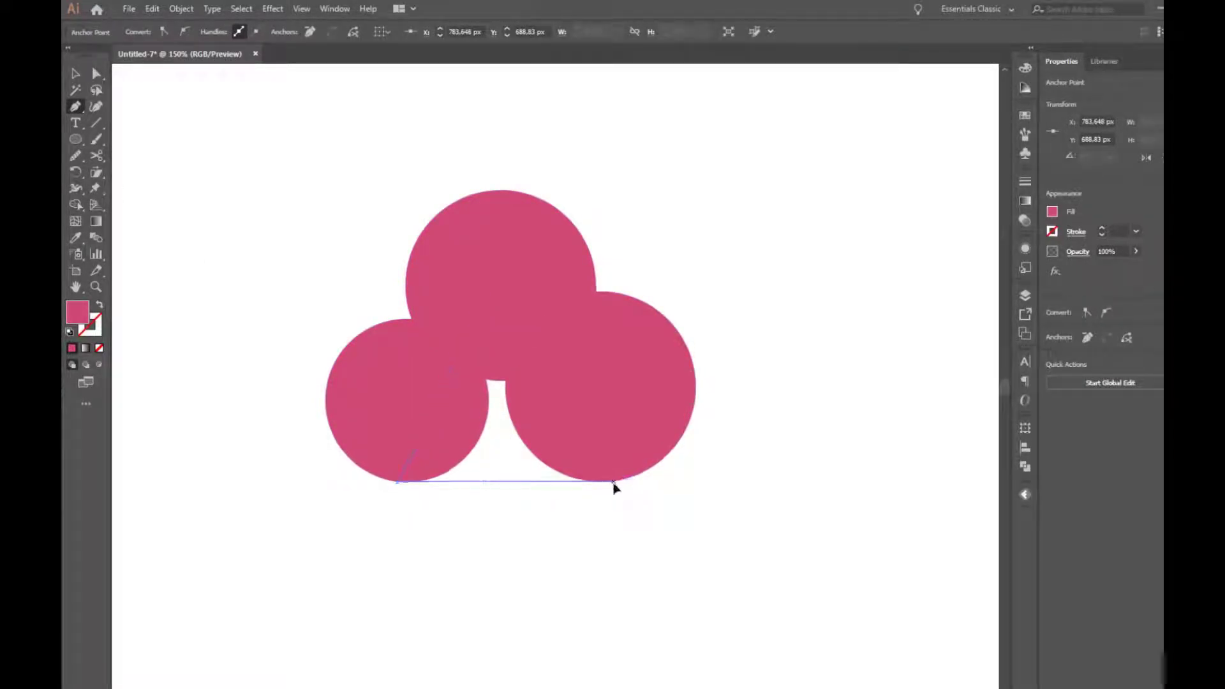
left_click_drag(613, 483, 579, 387)
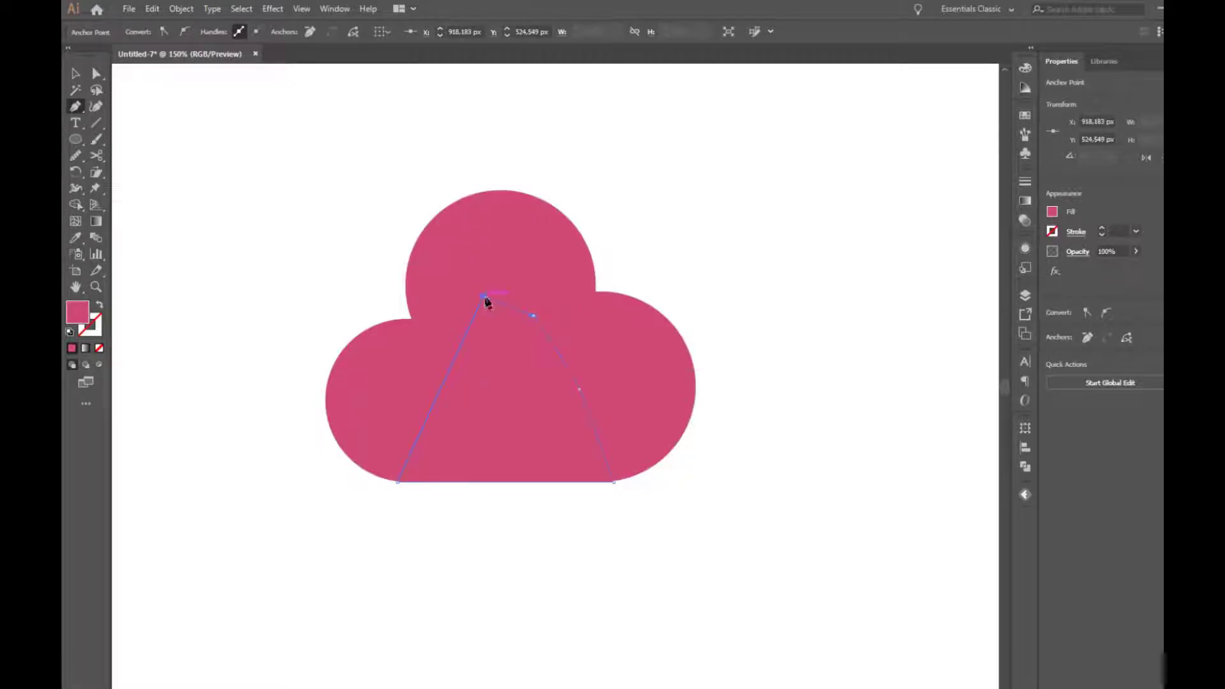
left_click(484, 298)
Shape Builder-merge the filler into the cloud for a flat bottom and select the result.
left_click(75, 73)
left_click_drag(249, 225, 545, 408)
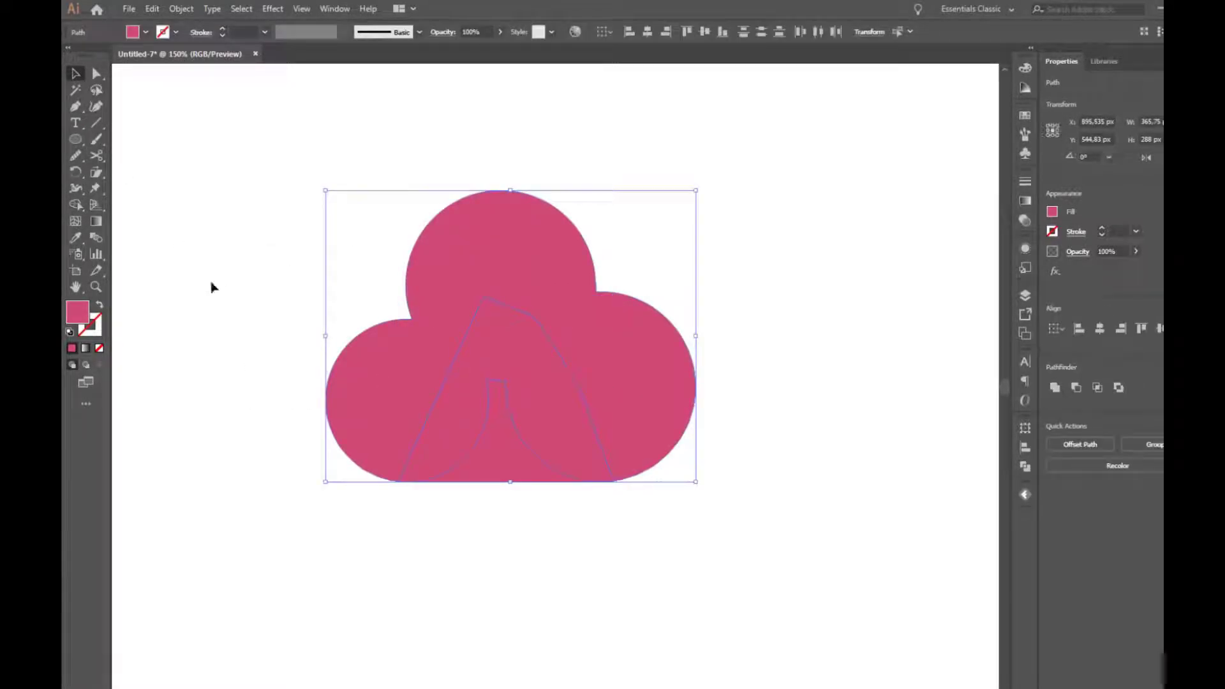
left_click(78, 204)
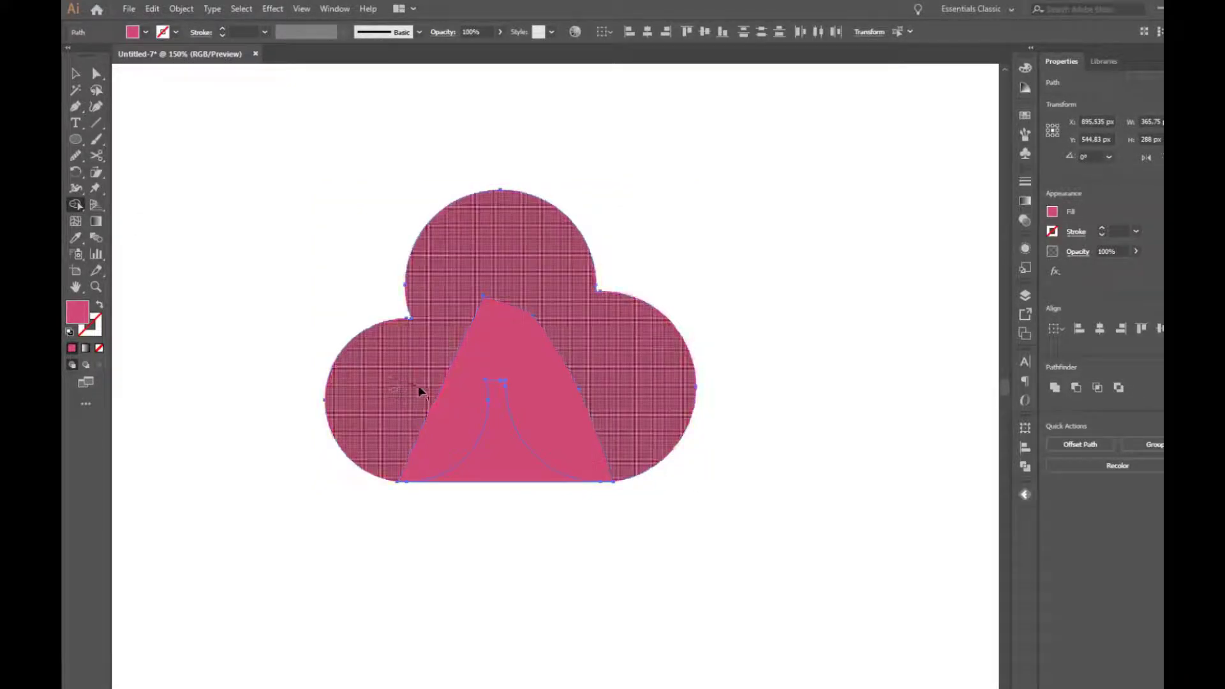
left_click_drag(418, 390, 502, 429)
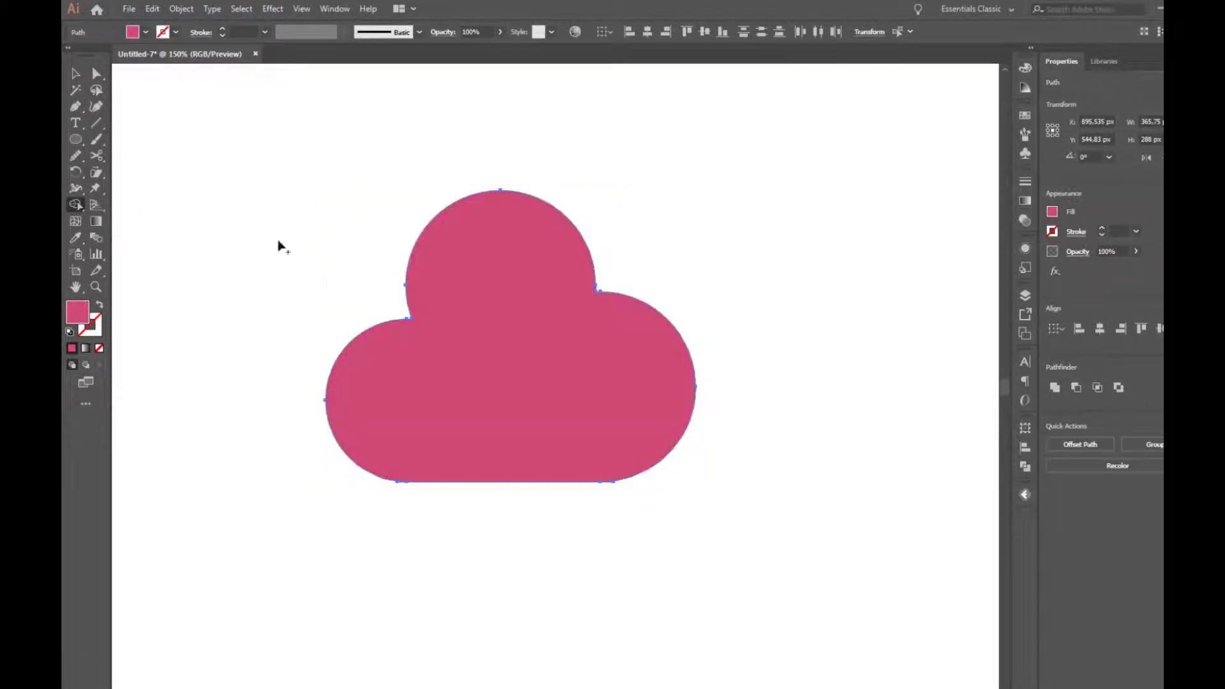
left_click(75, 74)
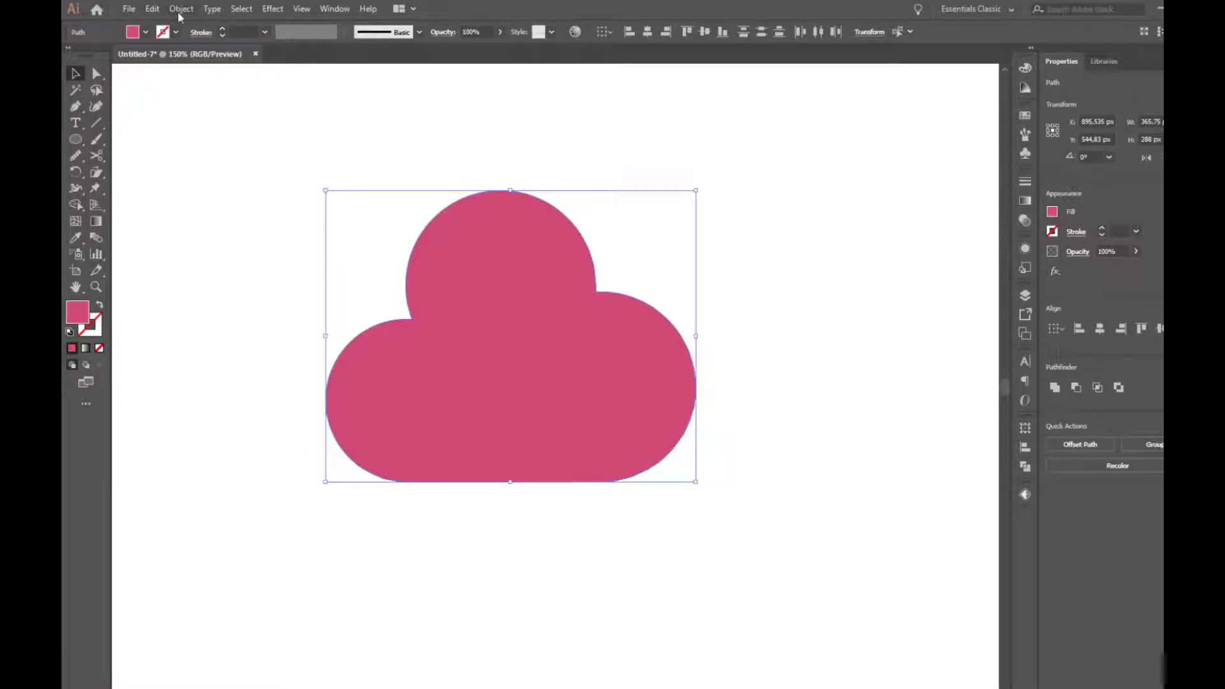
Copy the cloud and Paste in Front to stack a duplicate on top.
left_click(152, 9)
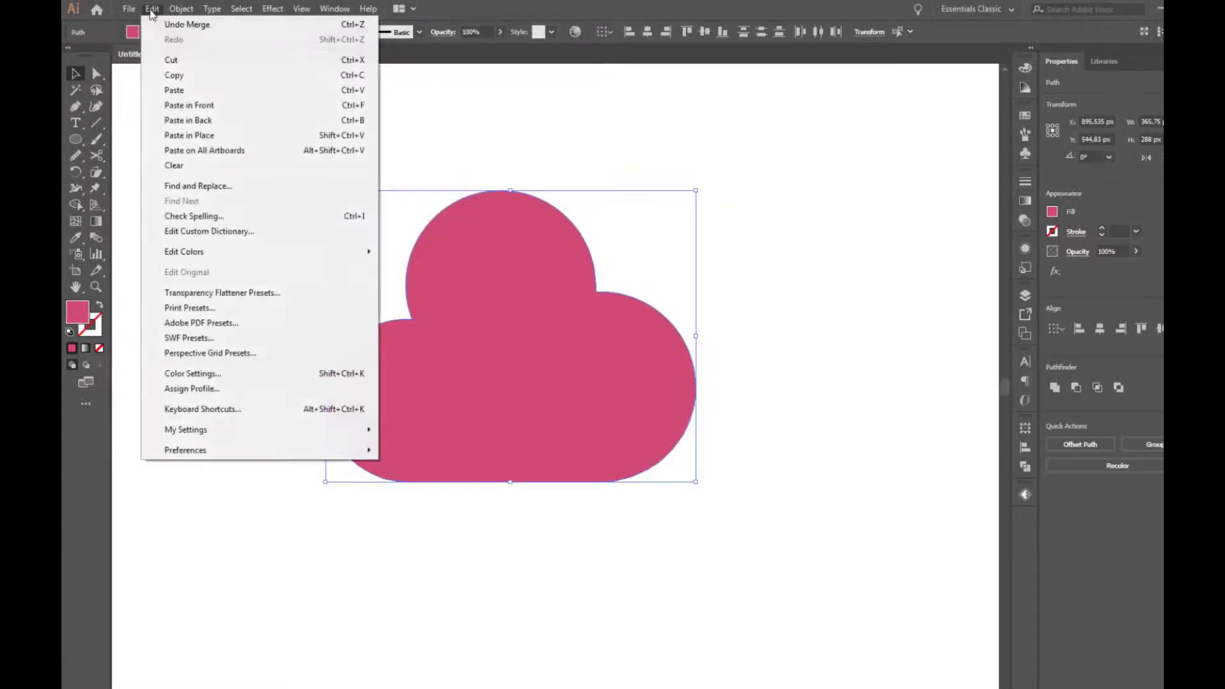
left_click(177, 81)
left_click(152, 9)
left_click(178, 106)
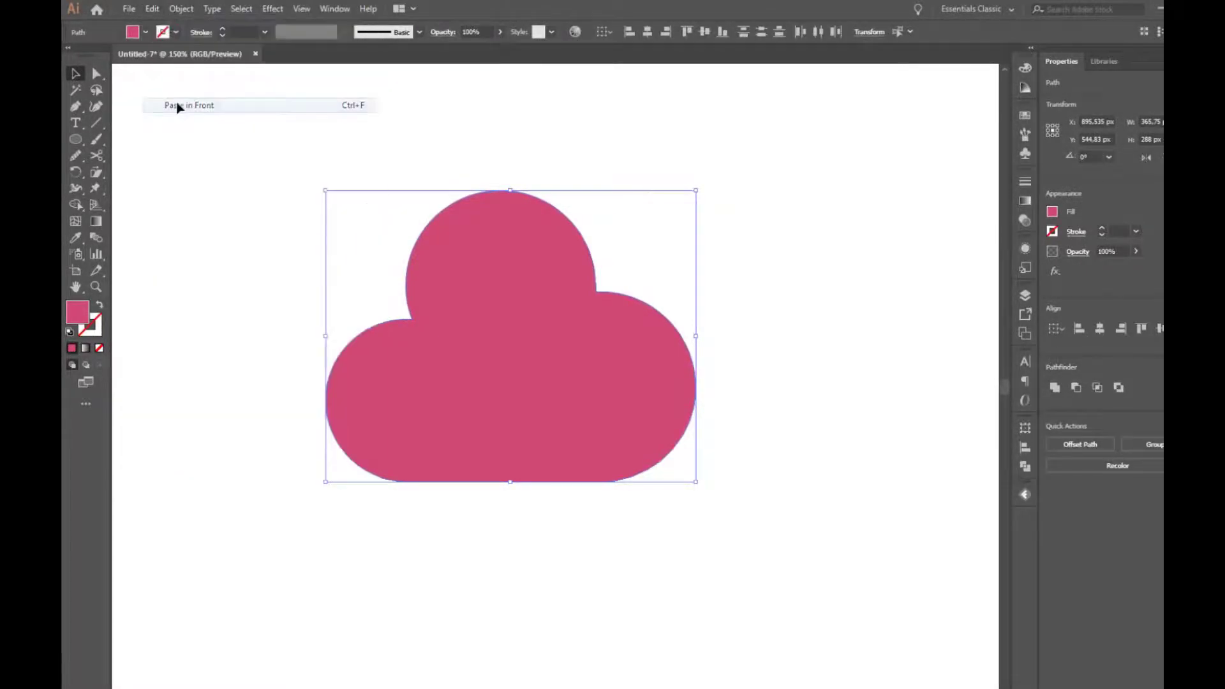
Set the pasted copy's fill to black (000000).
double_click(77, 312)
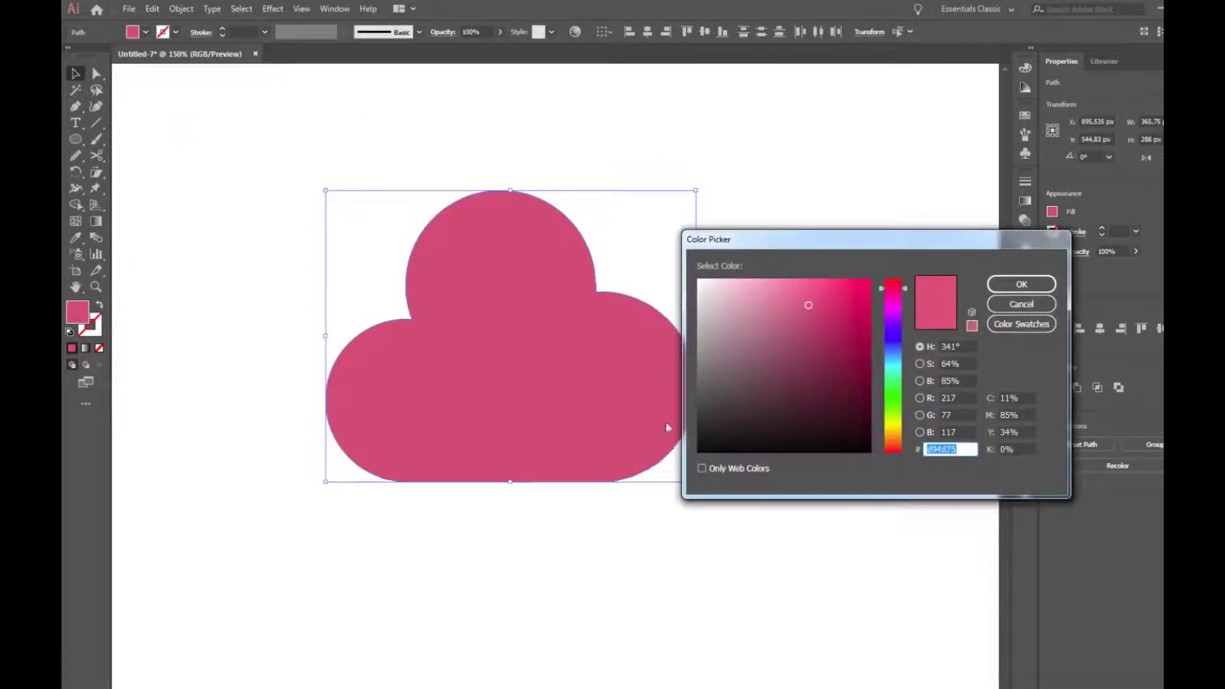
left_click(716, 441)
left_click(1021, 283)
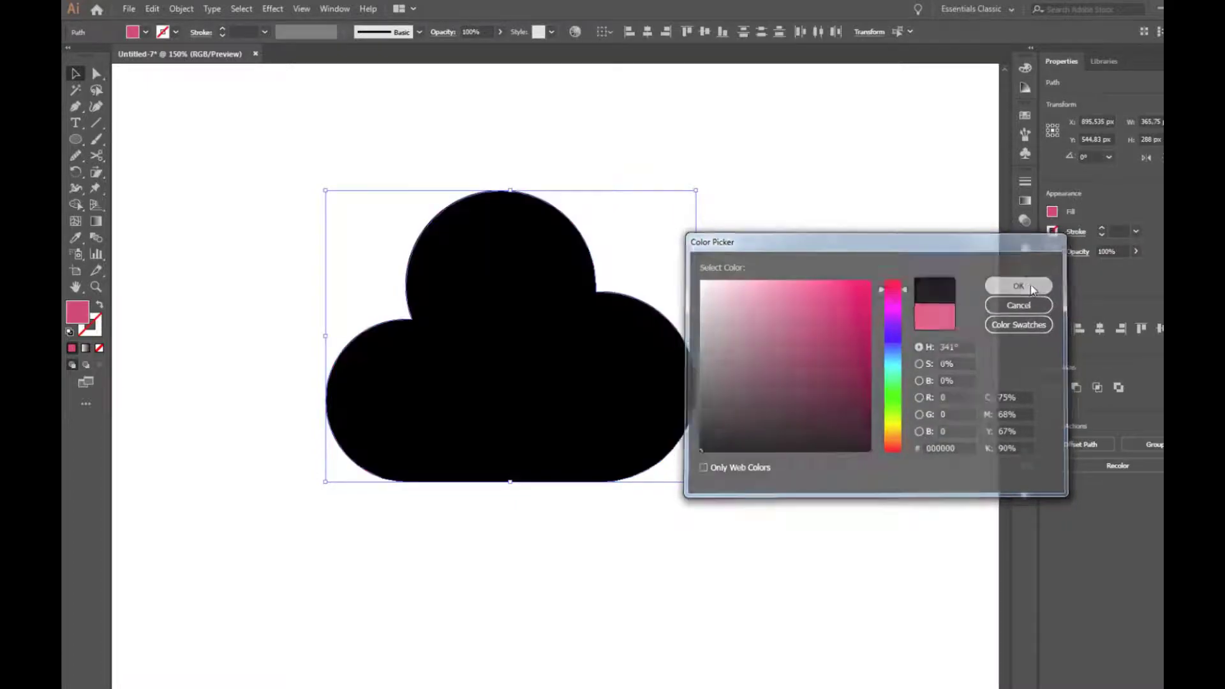
Make the copy an outline only with a charcoal brush stroke at 2 pt.
left_click(99, 305)
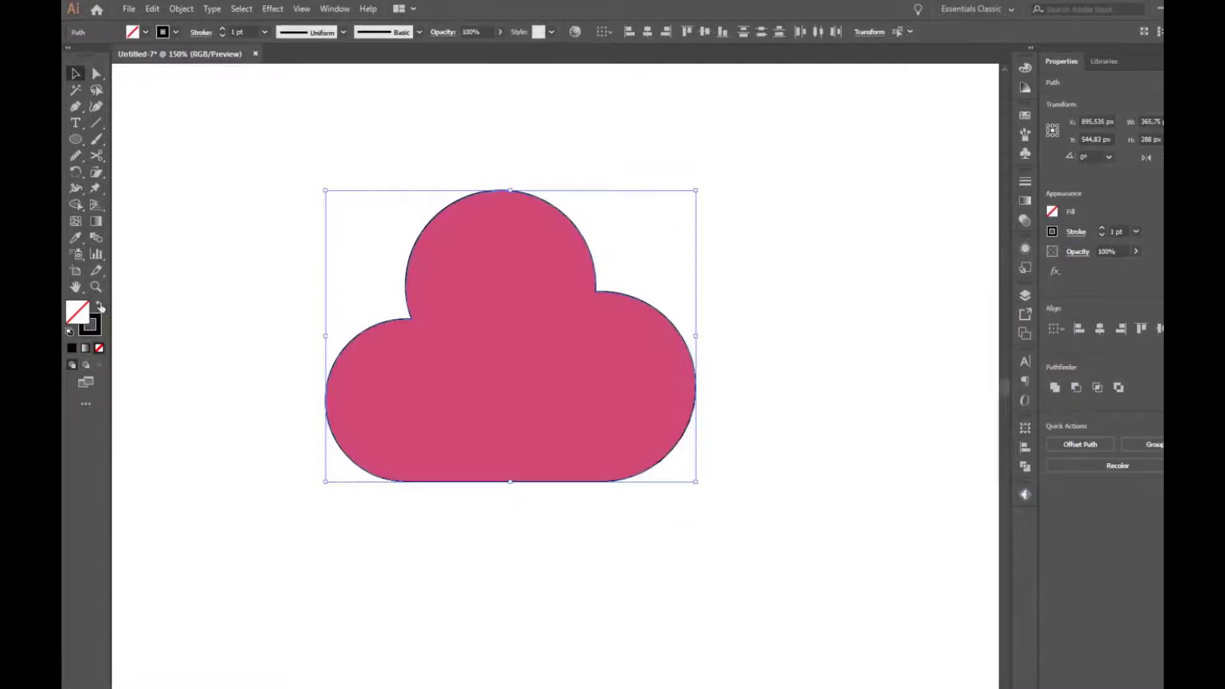
left_click(222, 29)
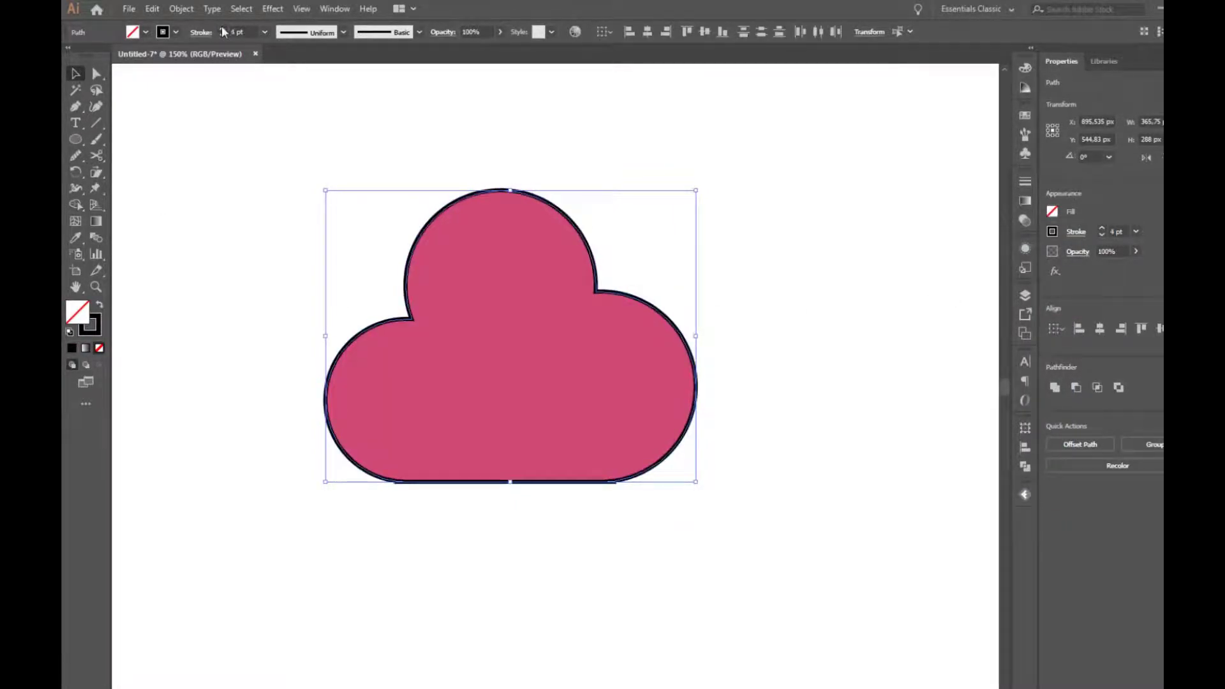
left_click(222, 29)
left_click(418, 32)
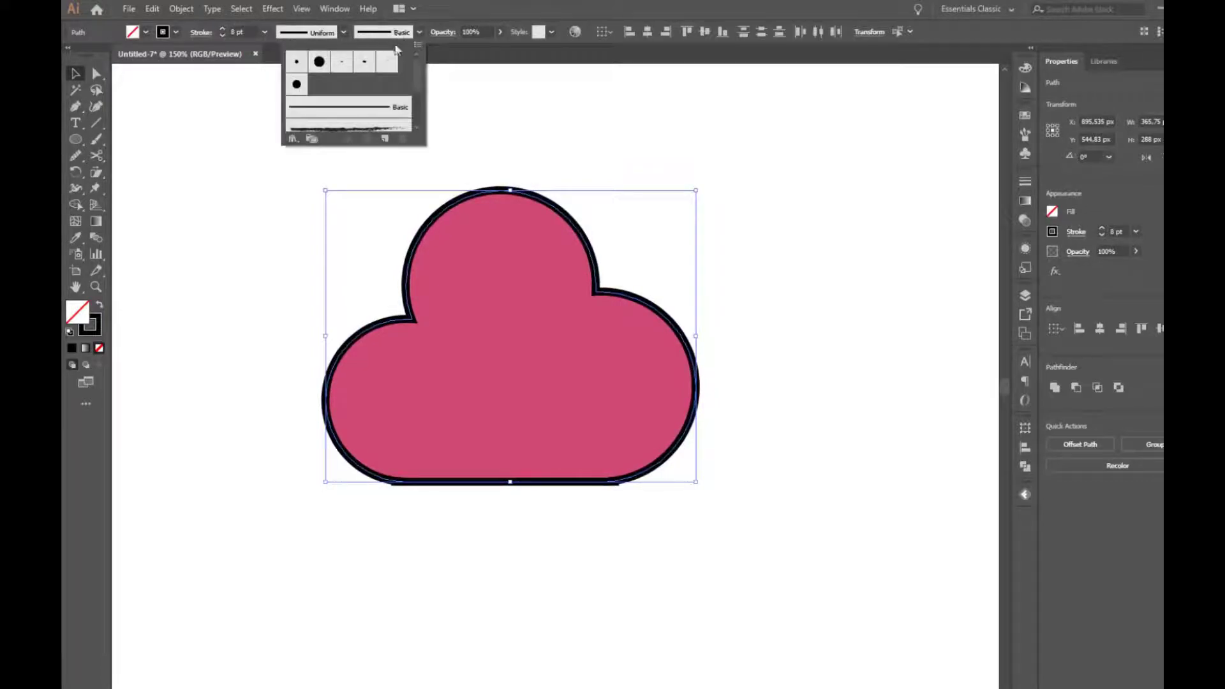
left_click(377, 128)
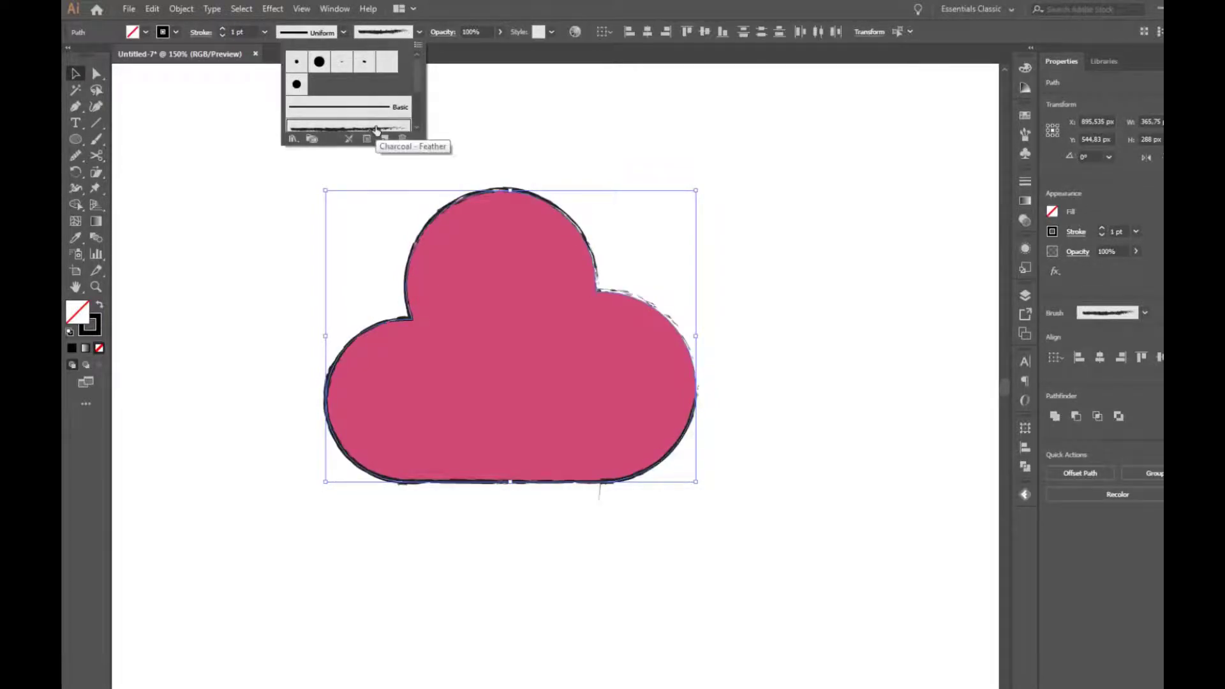
left_click(224, 29)
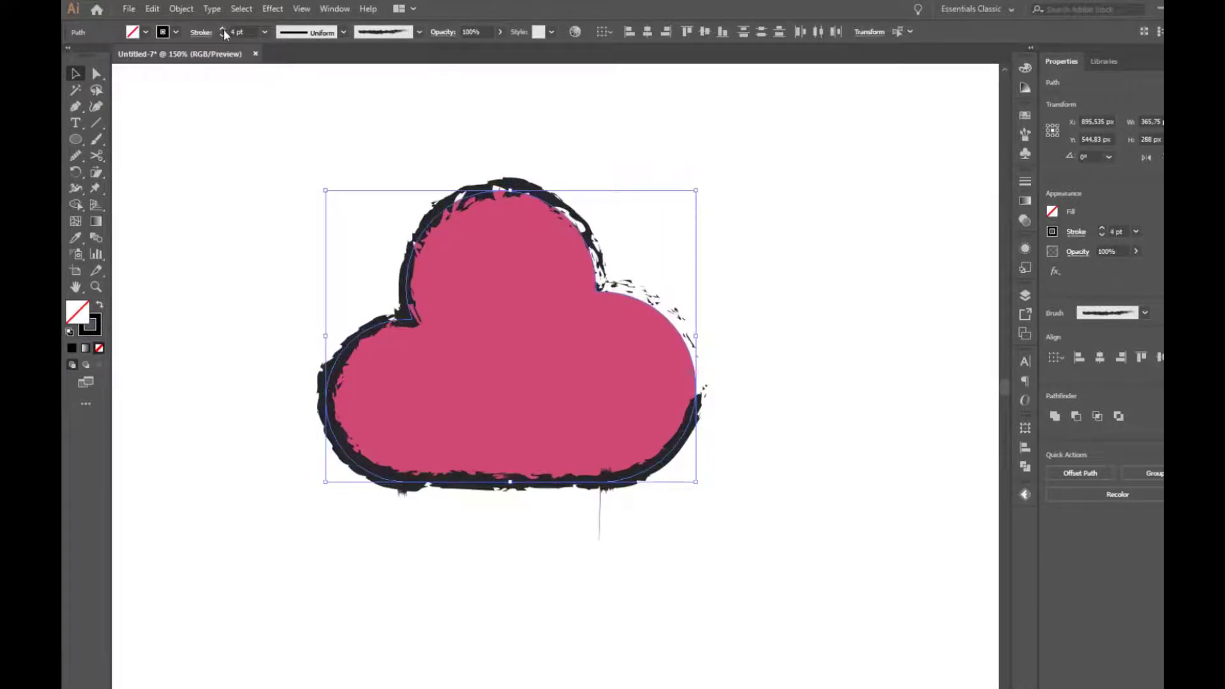
left_click(223, 35)
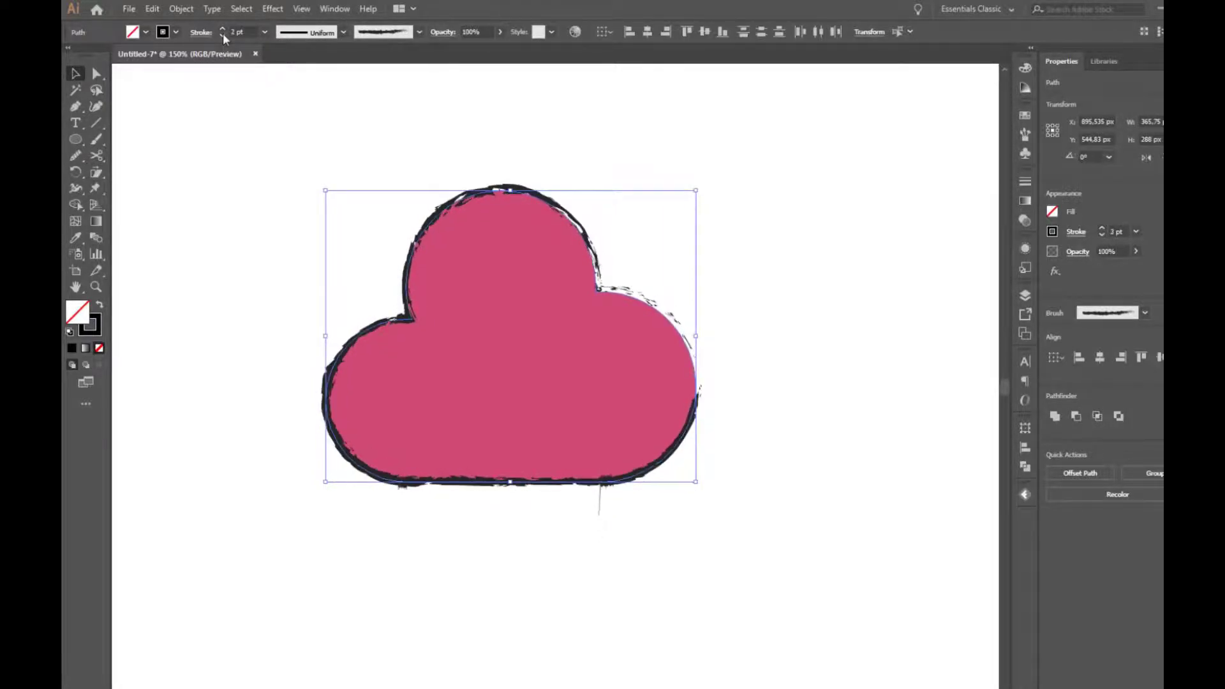
Expand the brushed outline's appearance into a group, then select the pink fill shape.
left_click(181, 9)
left_click(220, 171)
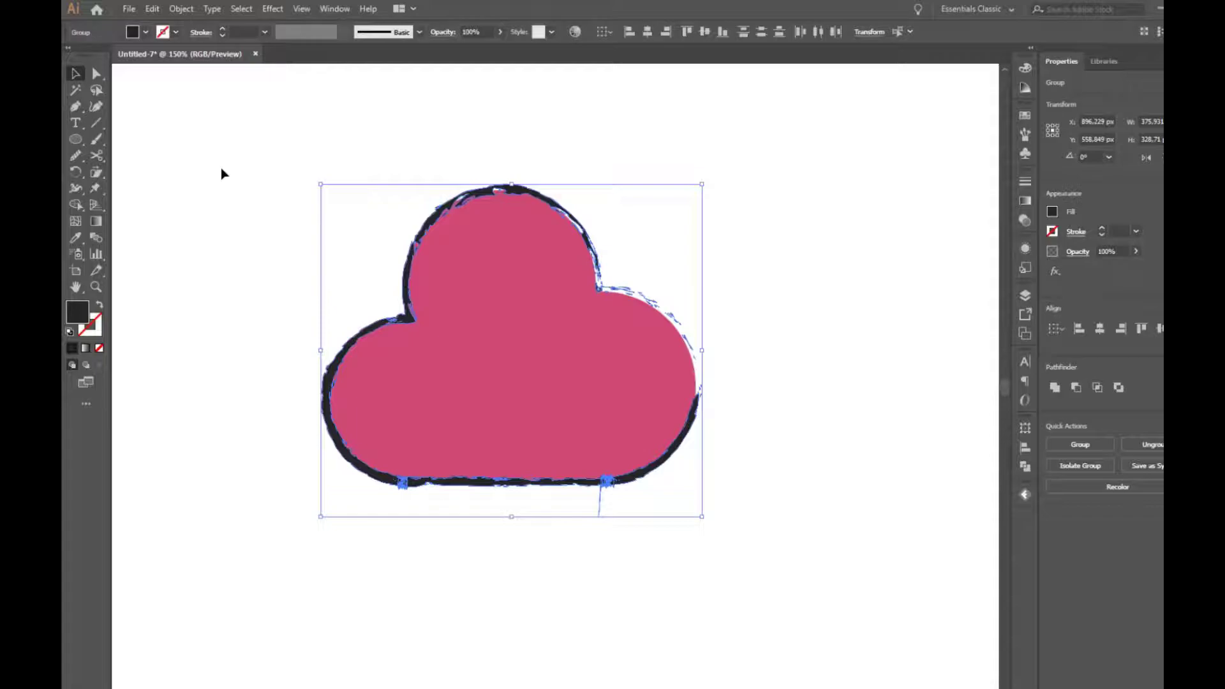
left_click(324, 345)
left_click(442, 381)
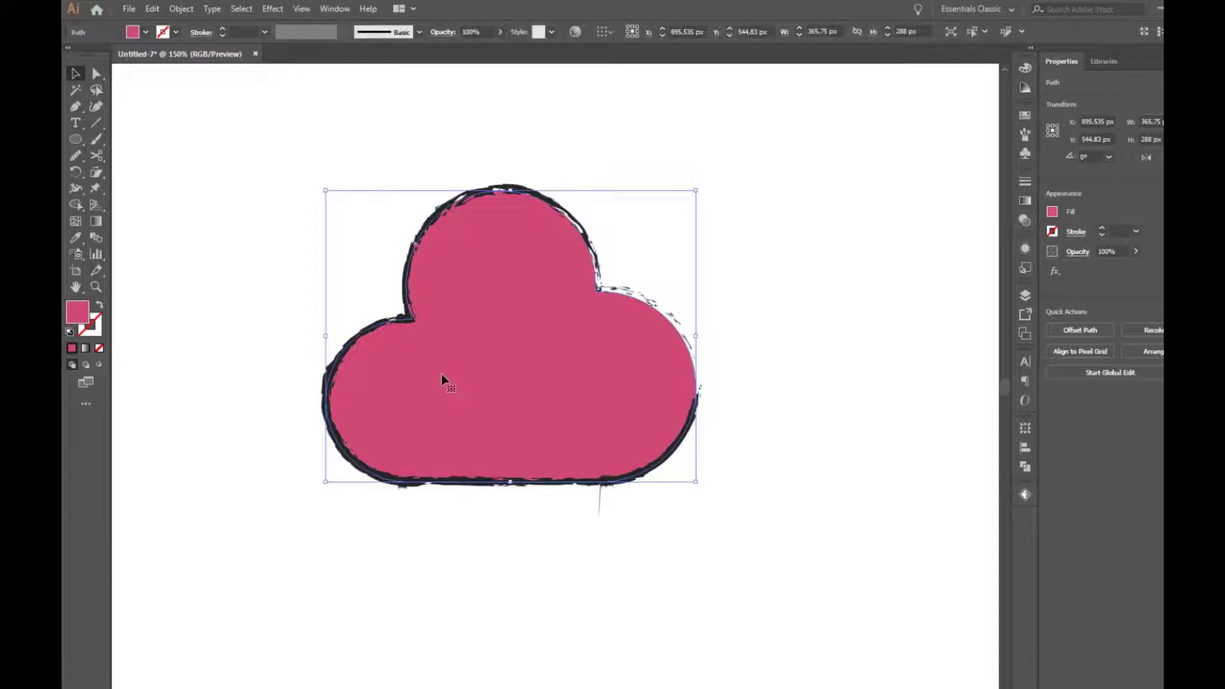
Apply a Scribble effect to the pink fill with a 49° angle, adjusting stroke width and spacing.
left_click(273, 9)
mouse_move(291, 163)
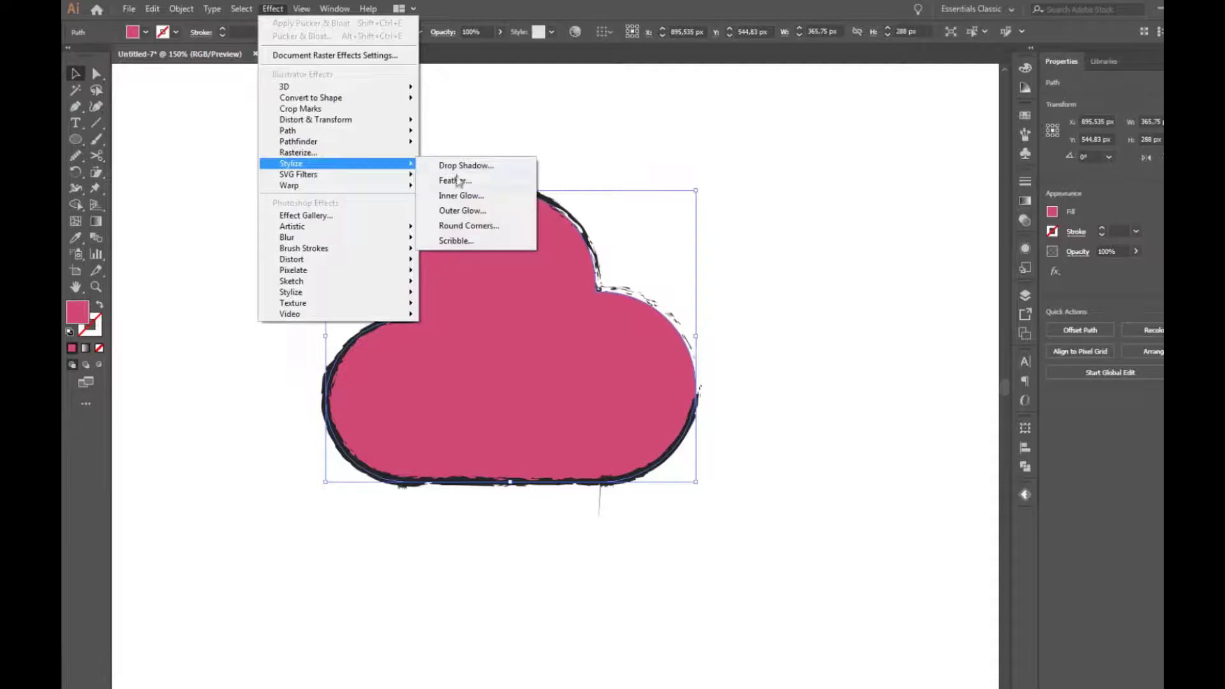
left_click(472, 243)
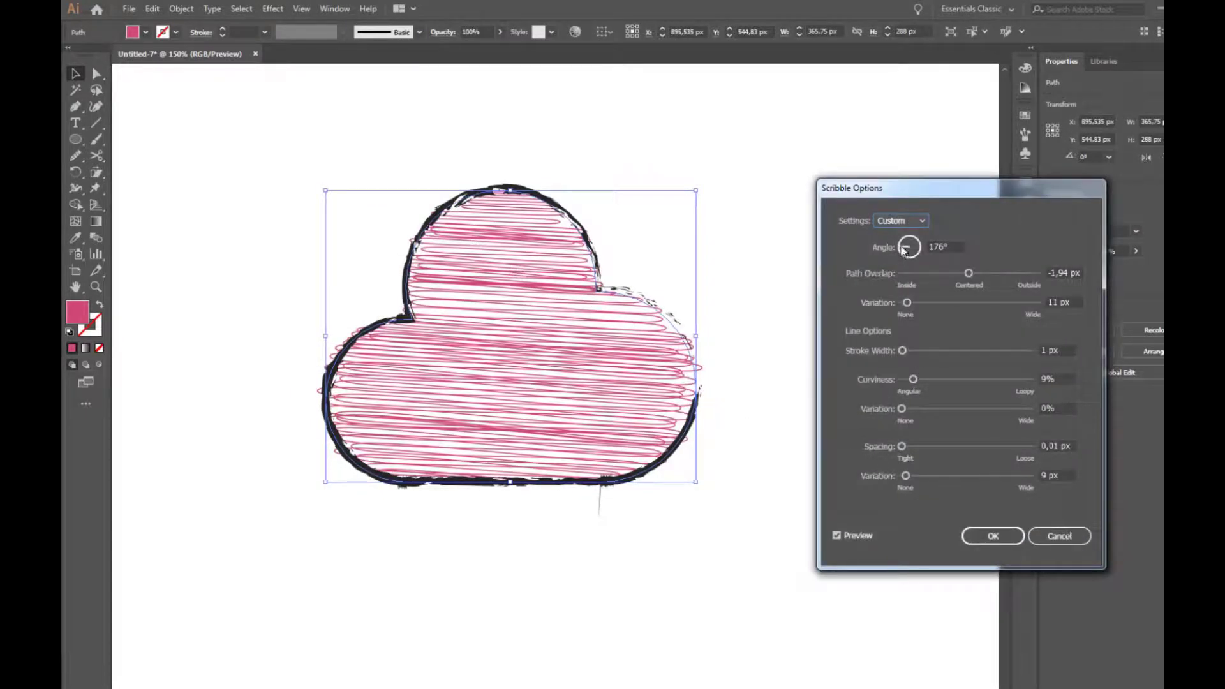
left_click_drag(906, 250, 917, 248)
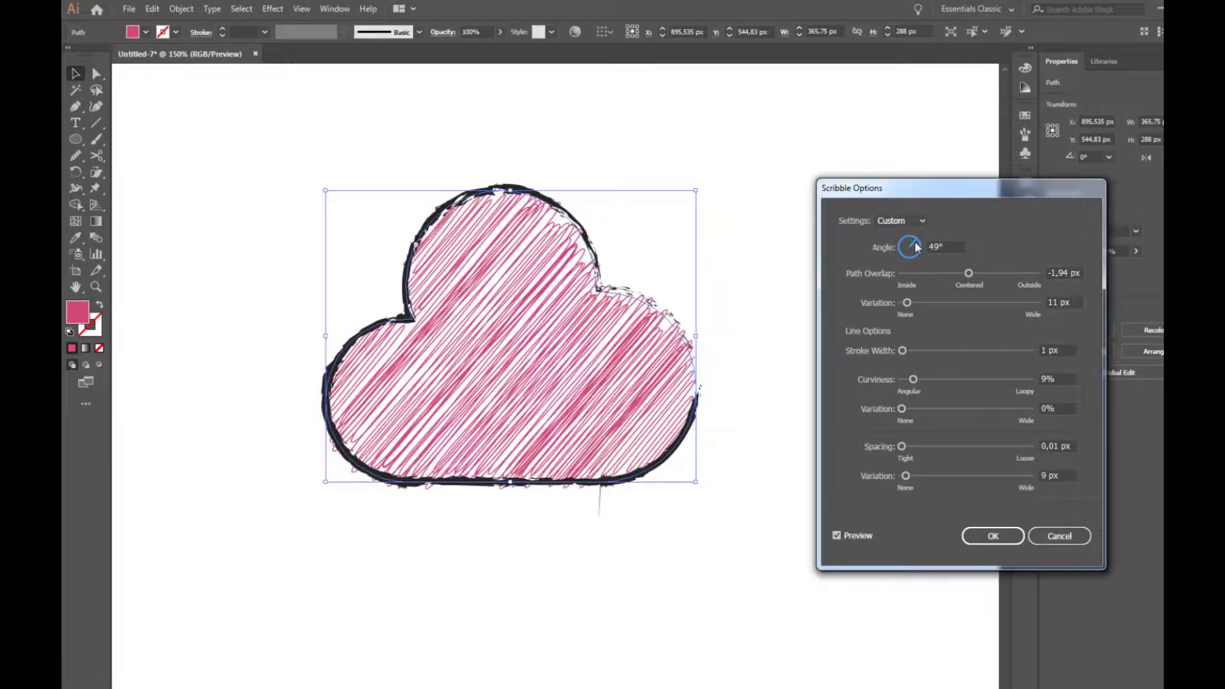
left_click(905, 351)
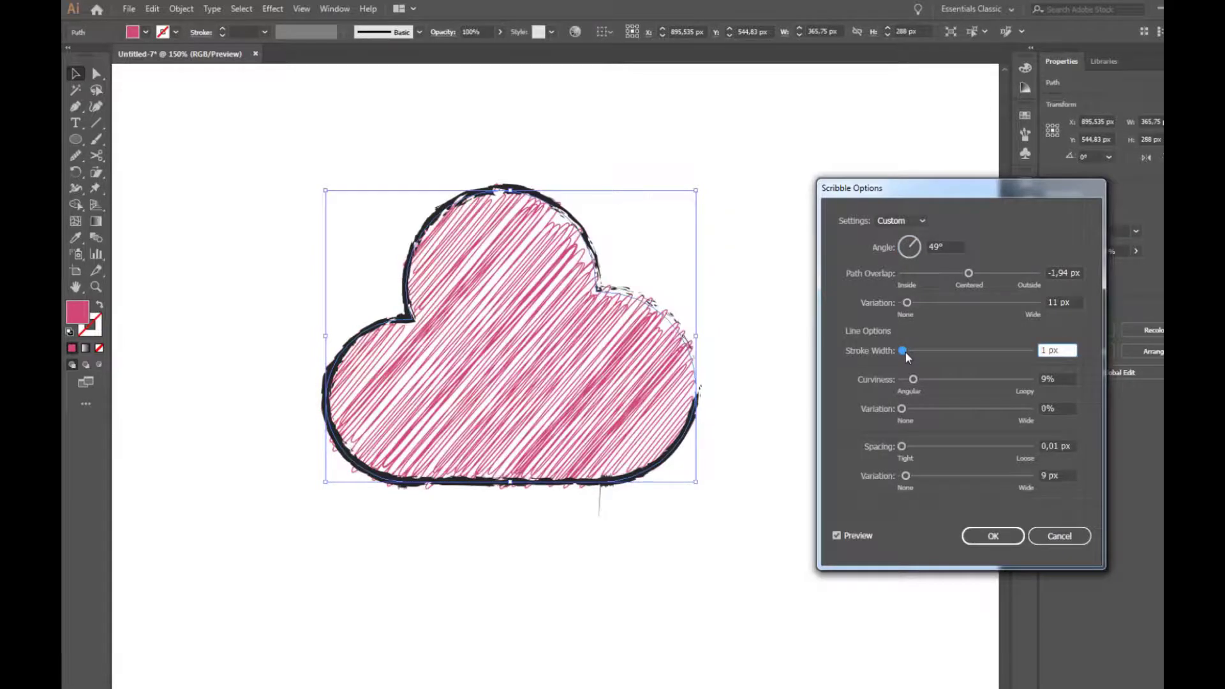
double_click(1042, 350)
type("2")
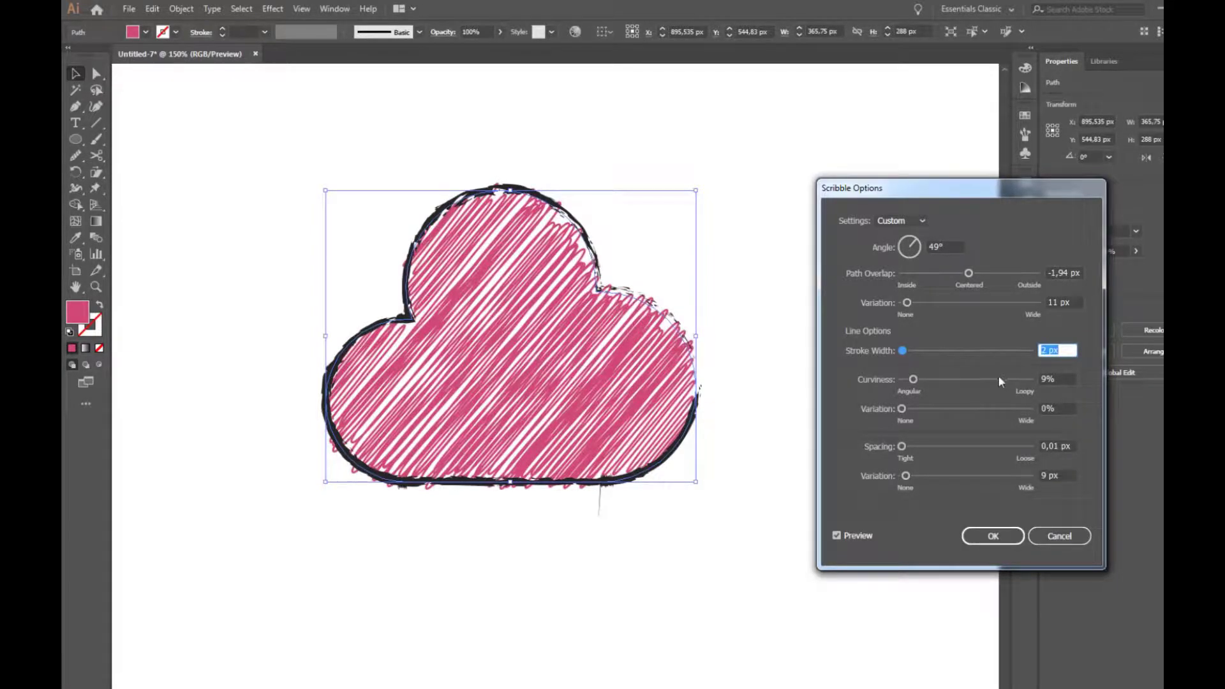
left_click_drag(902, 446, 907, 447)
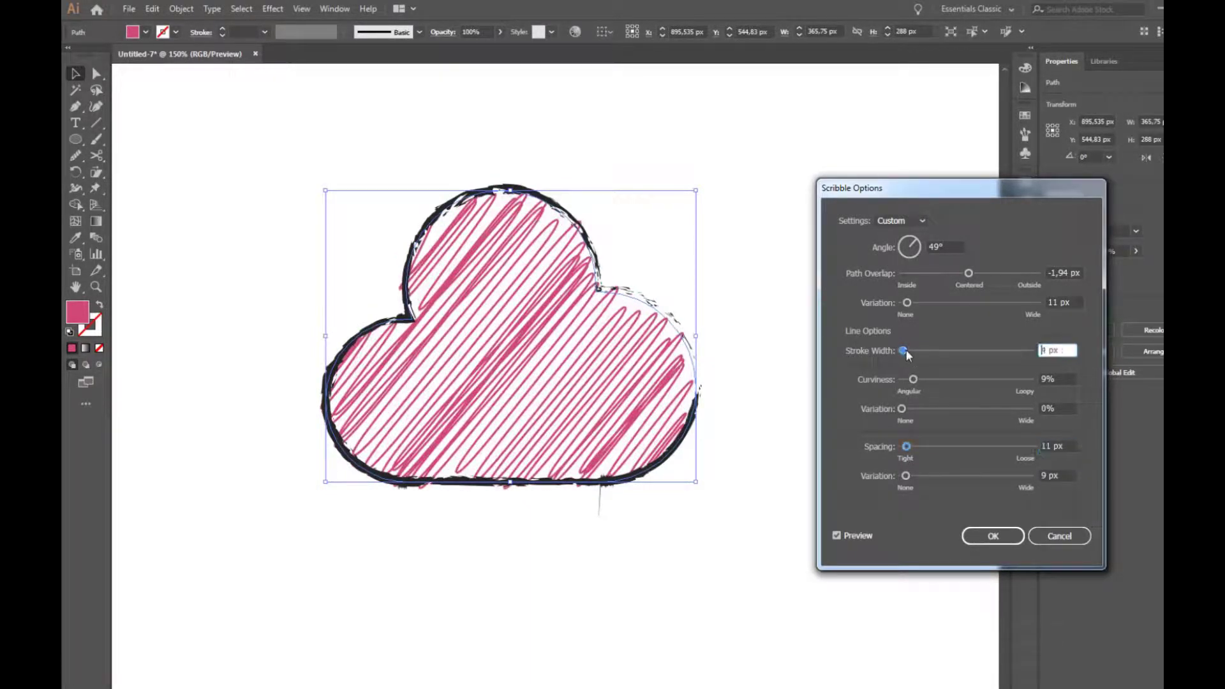
left_click_drag(910, 352, 913, 352)
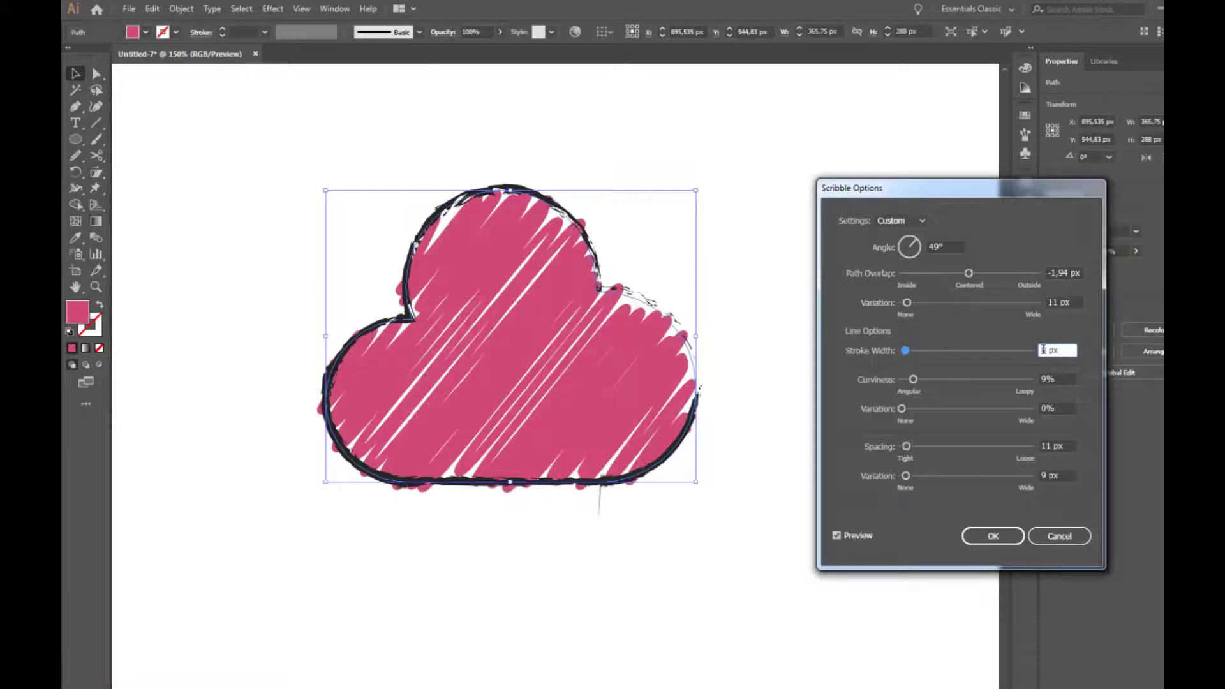
Finish the scribble at 4 px stroke width and 16 px spacing, raise Path Overlap, and apply.
double_click(1042, 349)
key("Down")
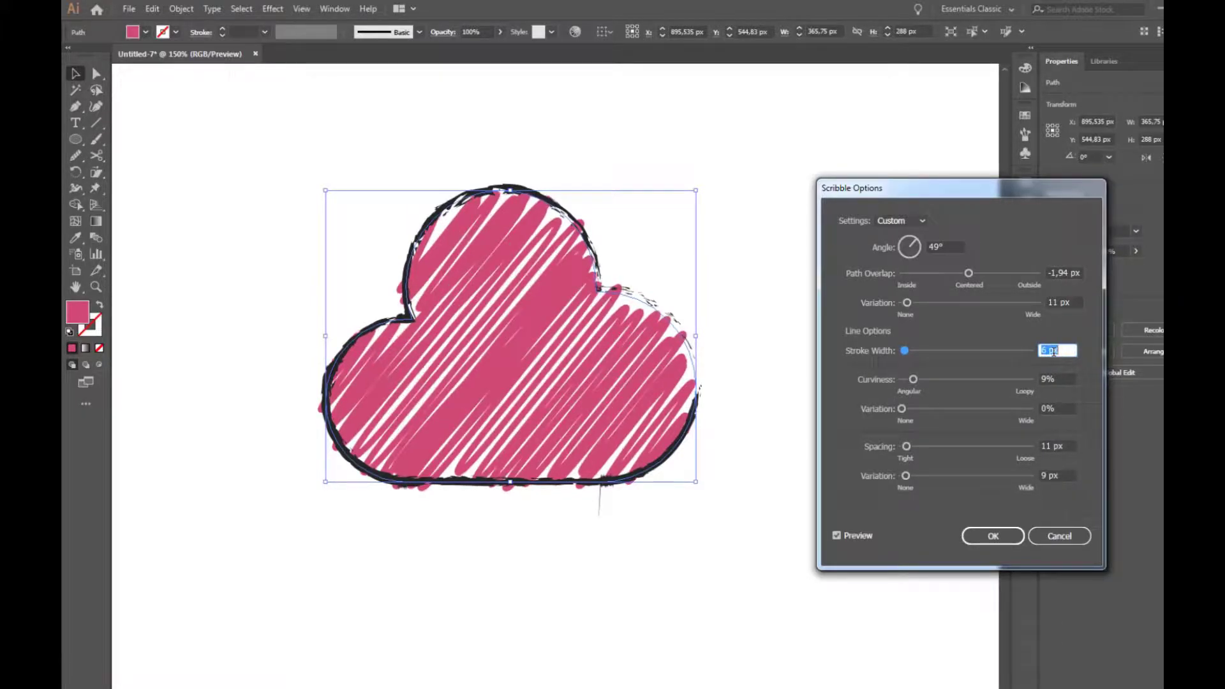
key("Down")
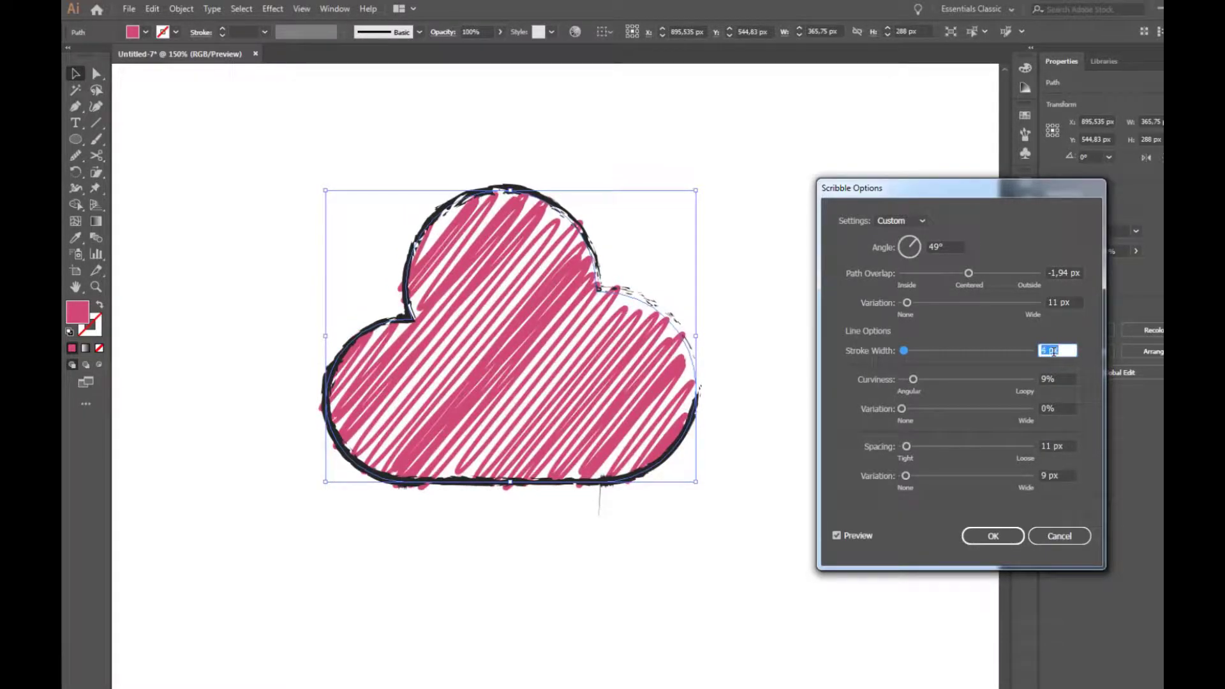
key("Down")
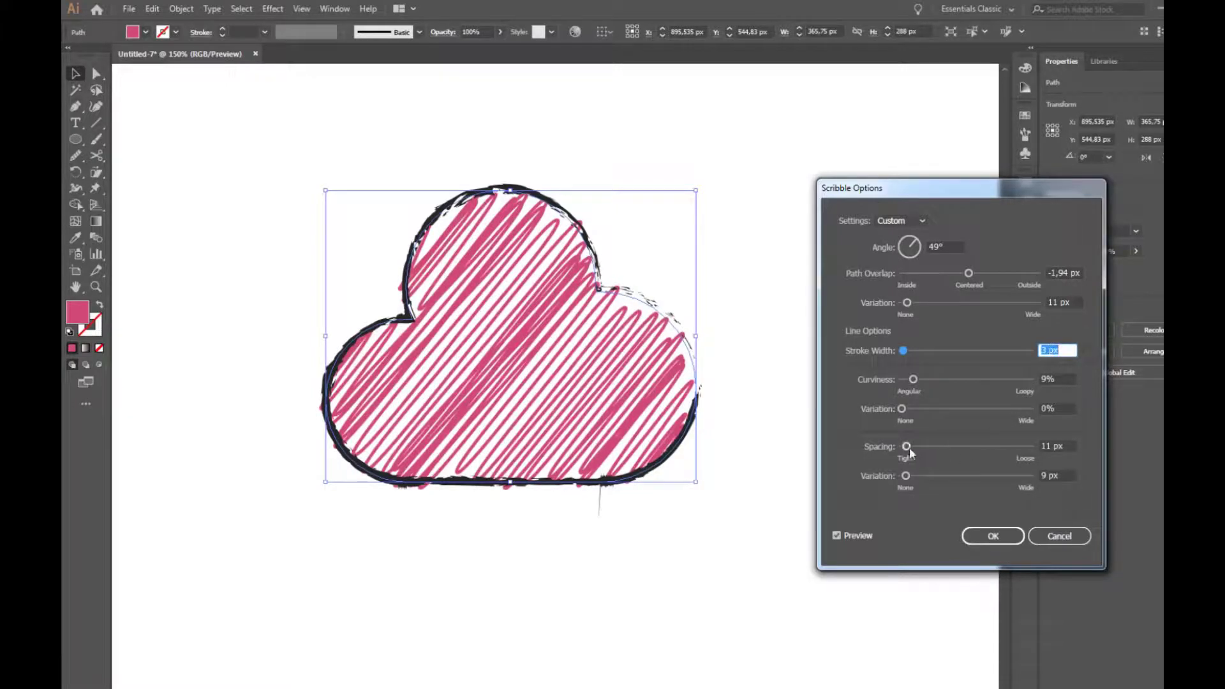
left_click(906, 446)
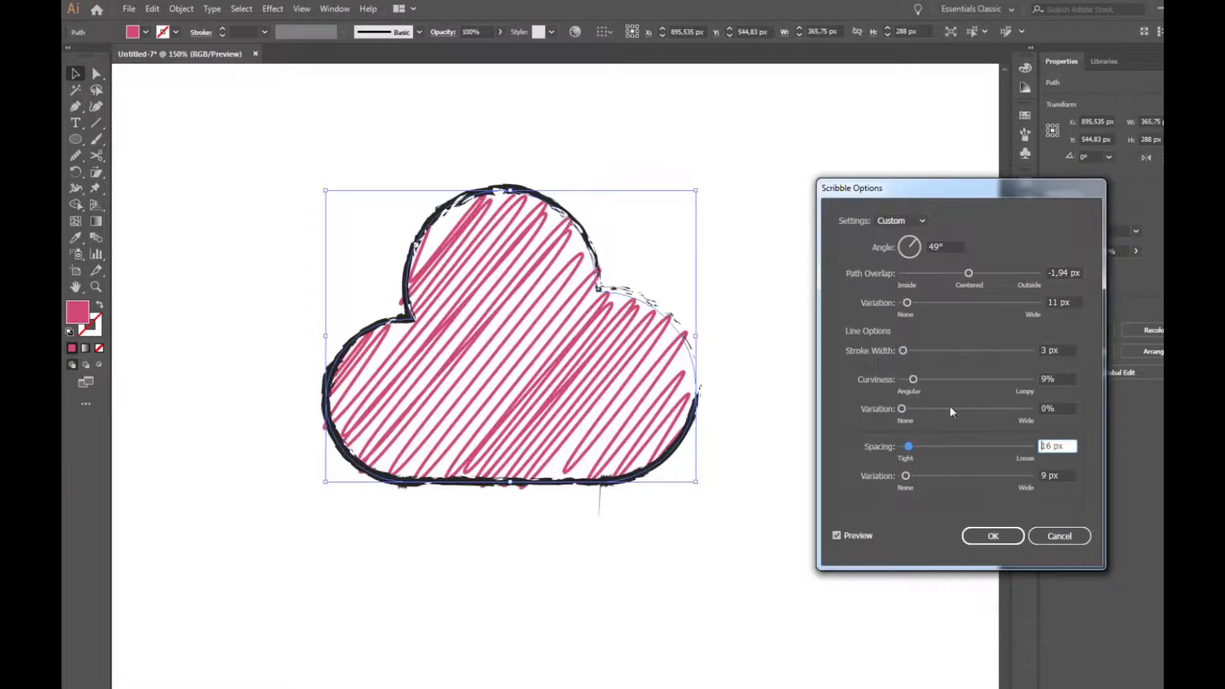
scroll(1047, 348, "up", 1)
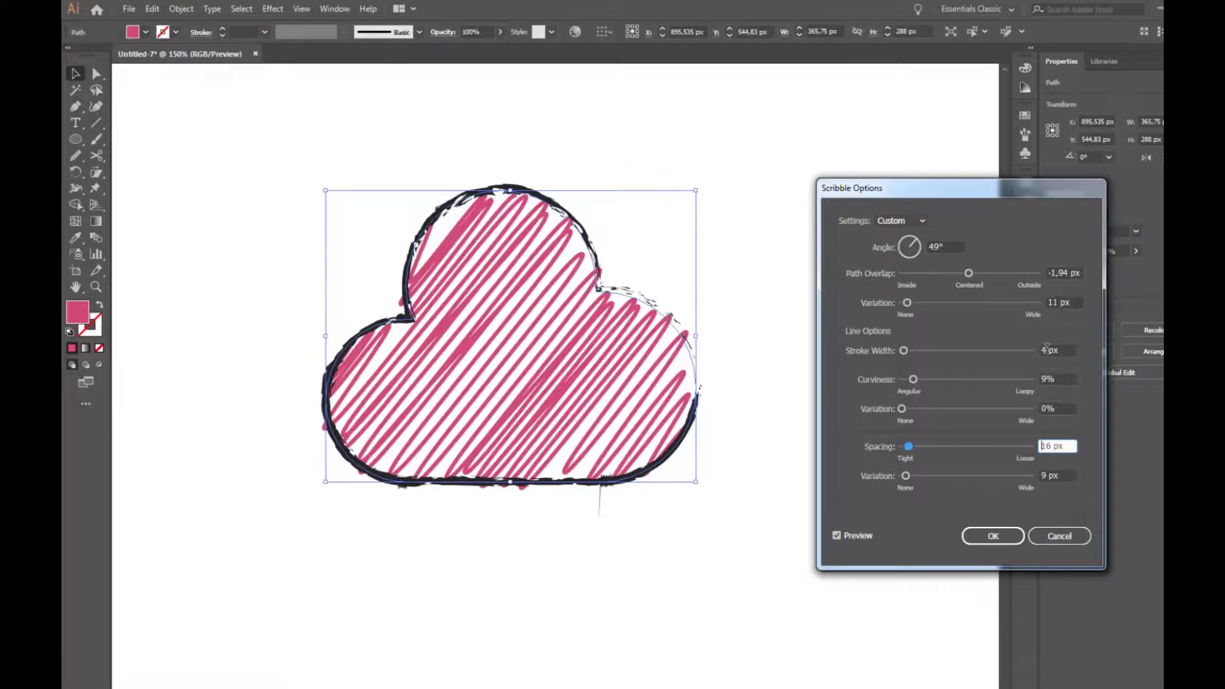
scroll(1046, 349, "up", 1)
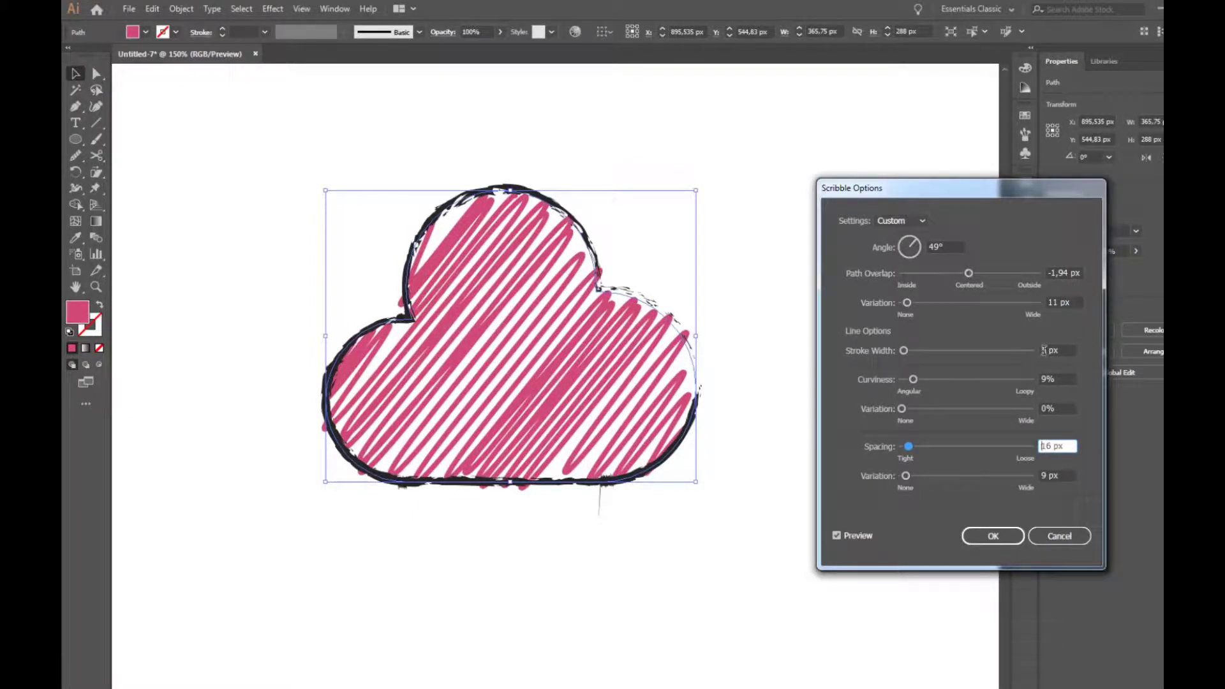
scroll(1044, 349, "down", 1)
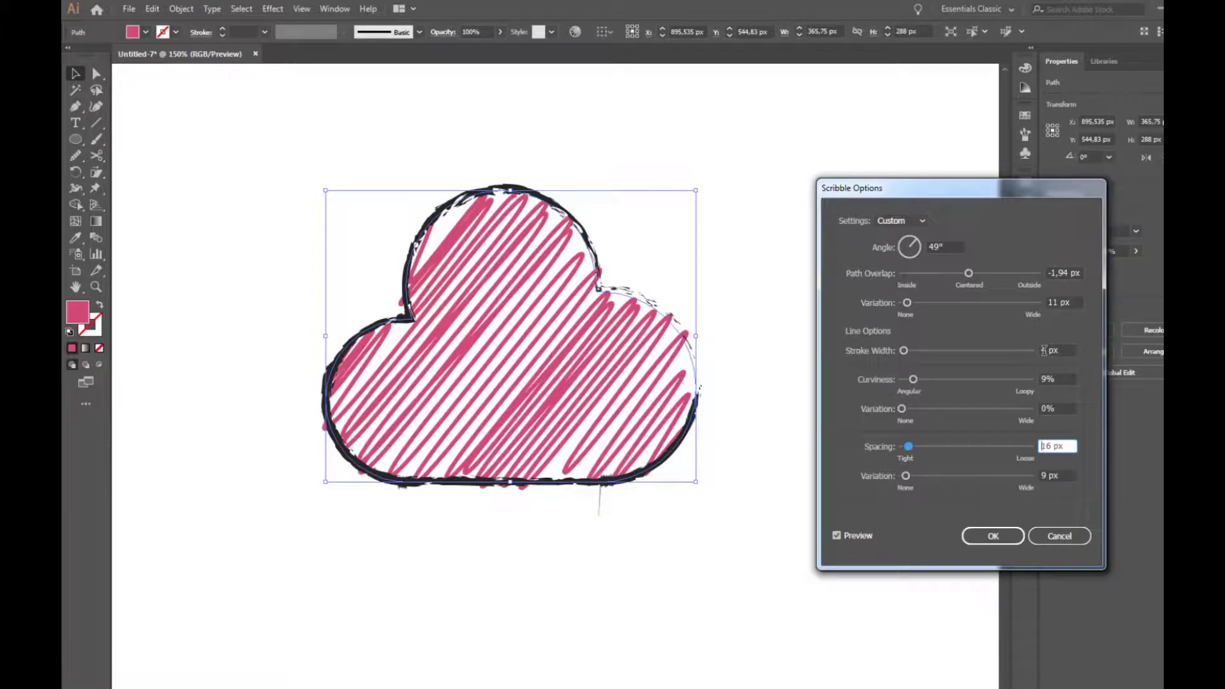
left_click(969, 274)
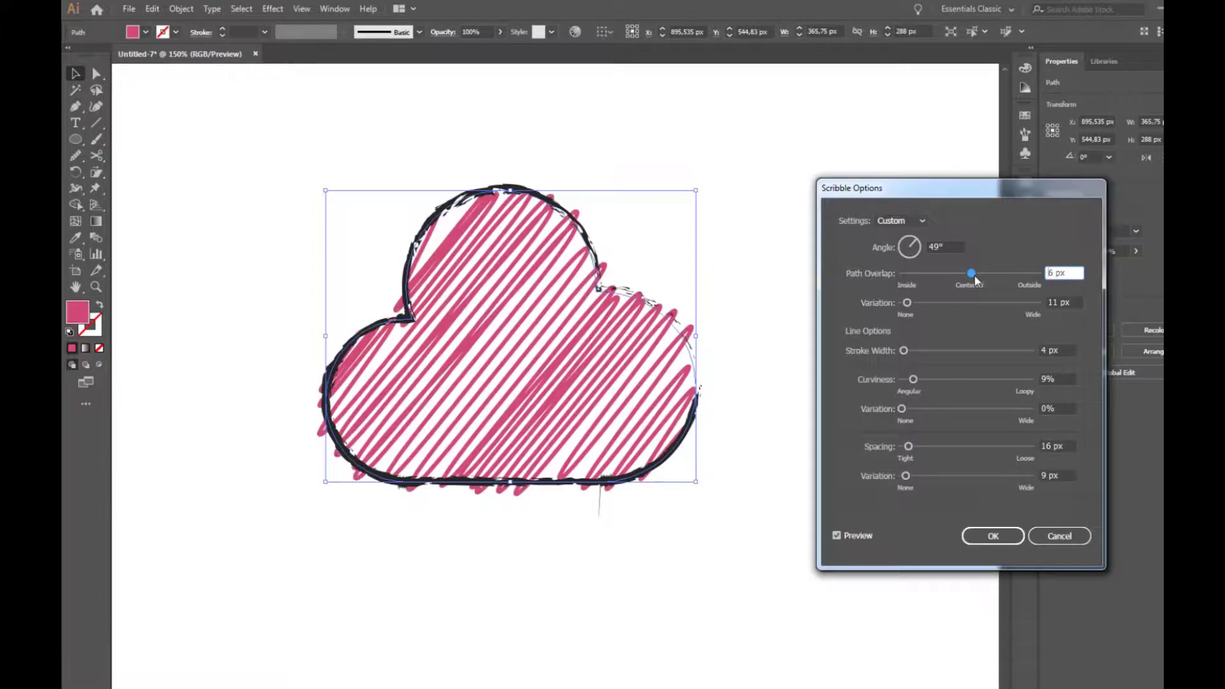
left_click_drag(974, 277, 975, 275)
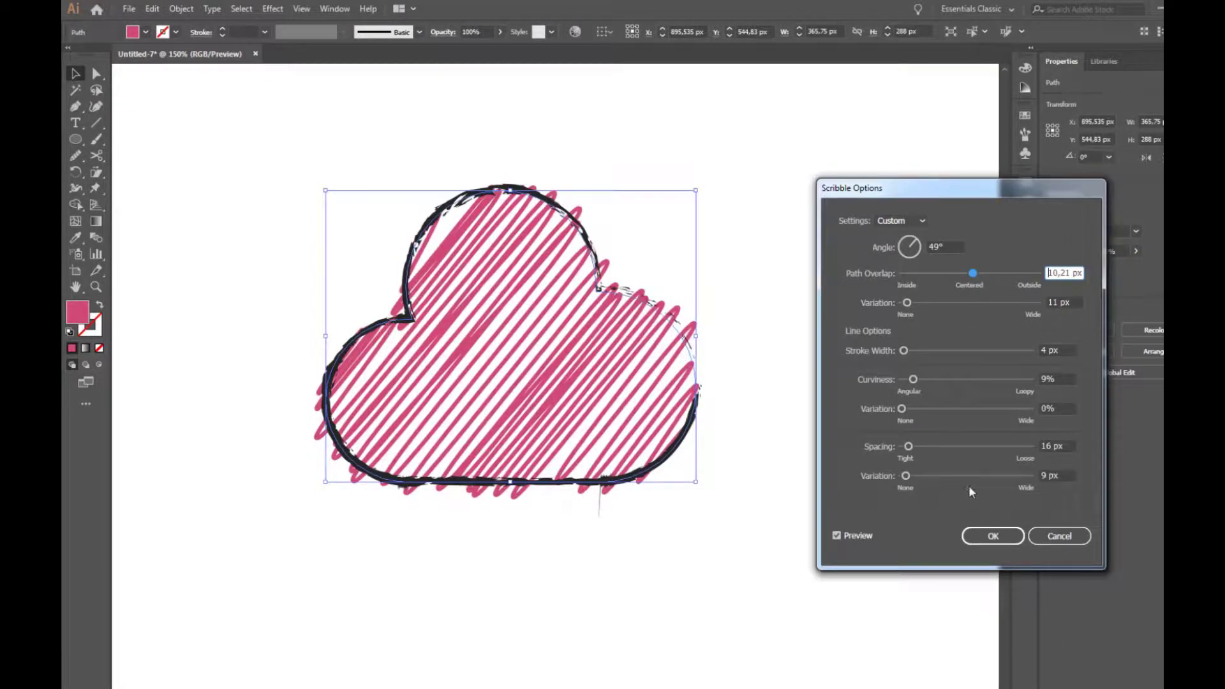
left_click(984, 535)
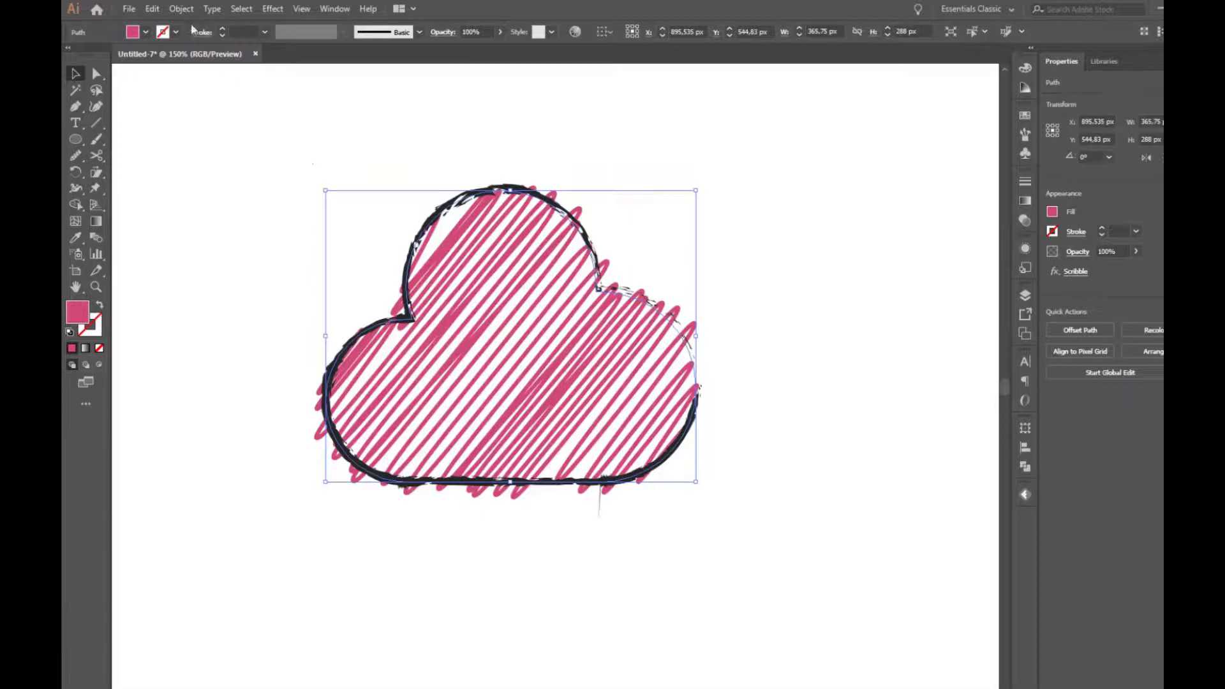
Expand the scribble's appearance, then Expand it with Fill and Stroke, and select the cloud artwork.
left_click(181, 9)
left_click(220, 167)
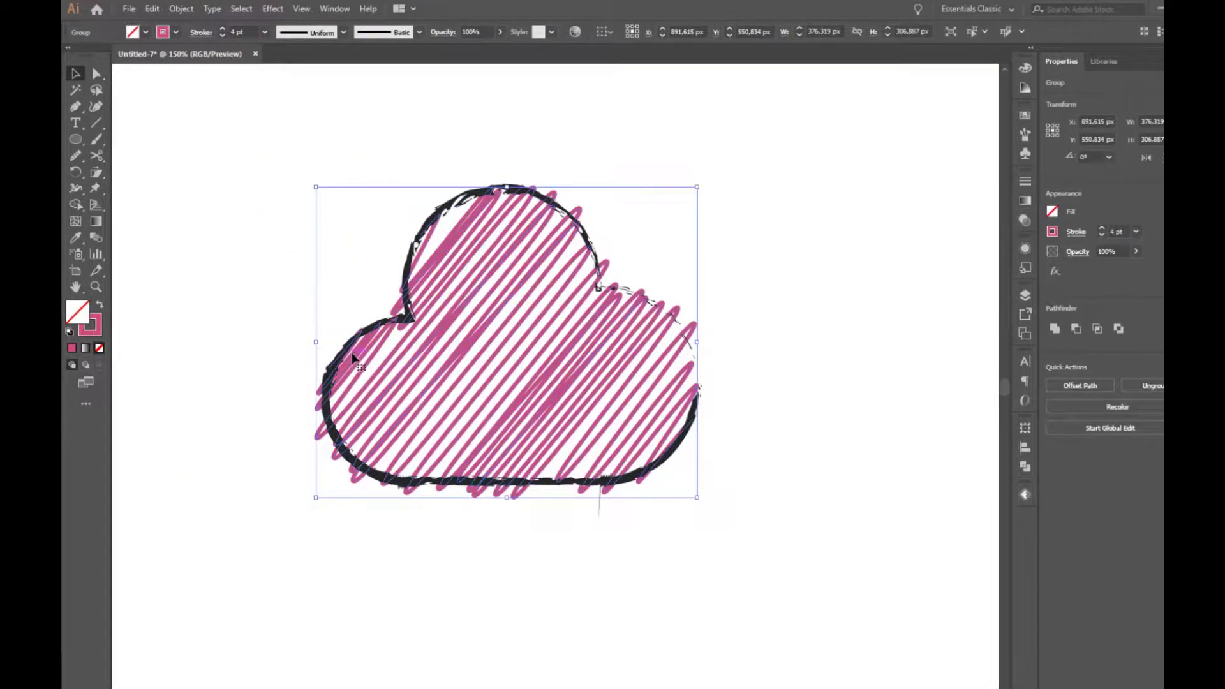
left_click(172, 10)
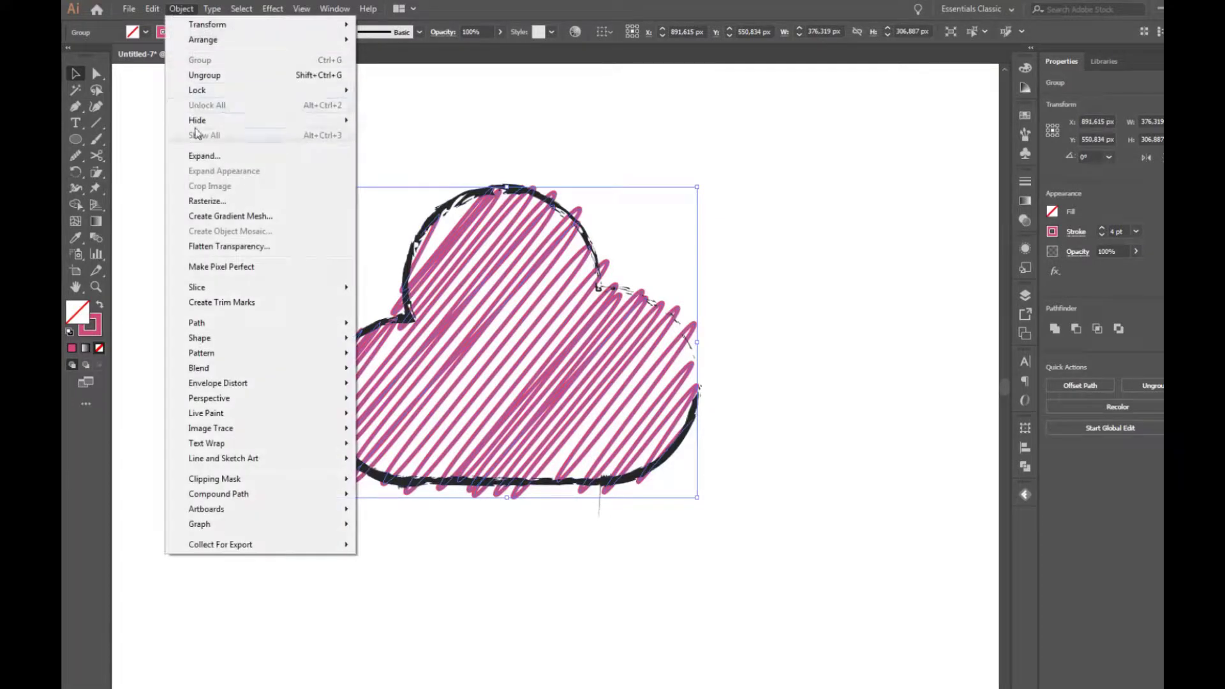
left_click(203, 161)
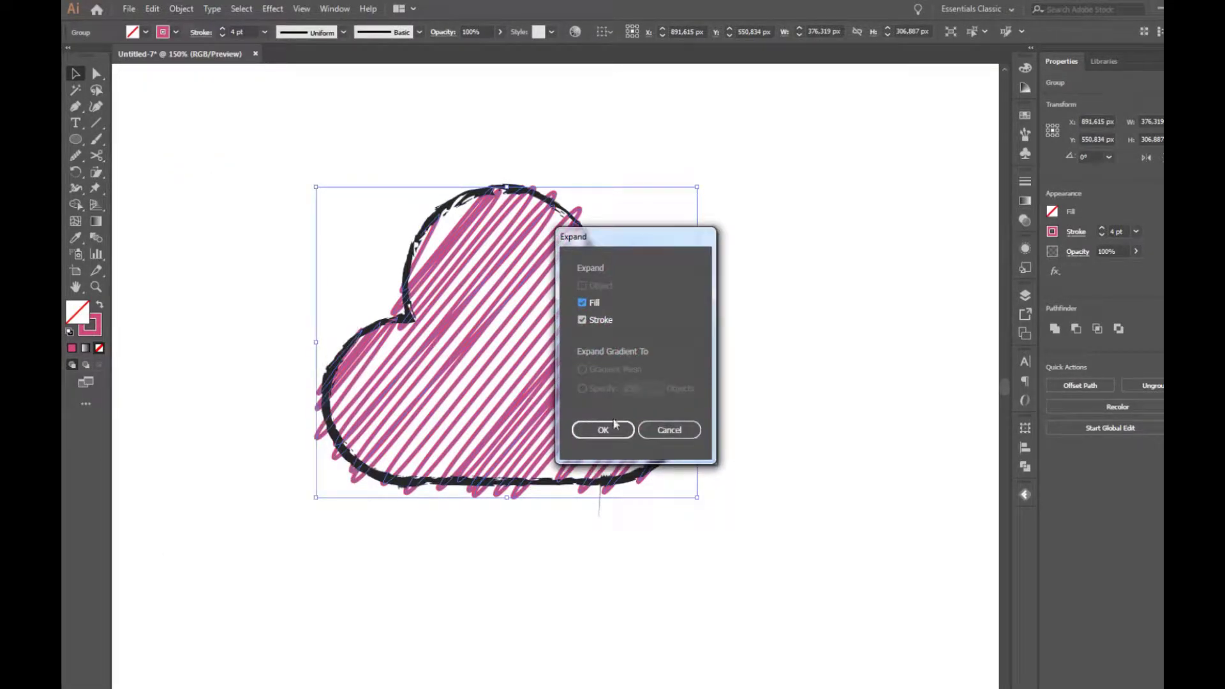
left_click(613, 428)
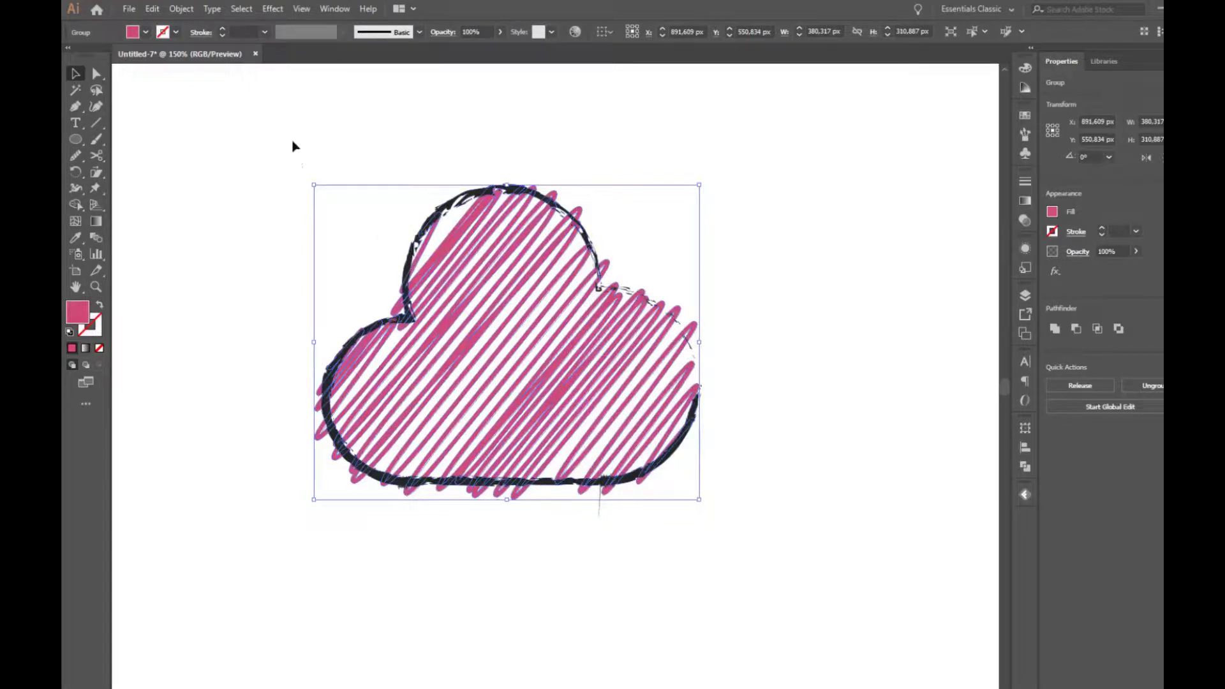
left_click_drag(293, 141, 730, 538)
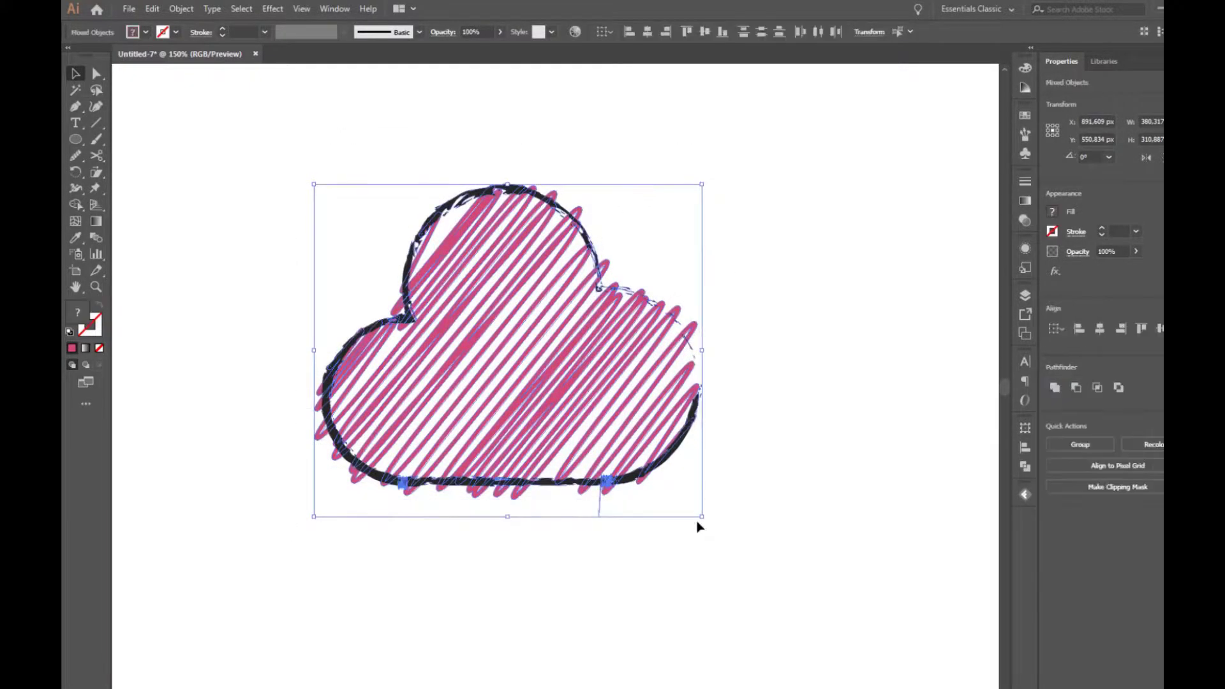
Change the cloud's fill colour to cyan 0fd3f4 in the Color Picker.
double_click(79, 312)
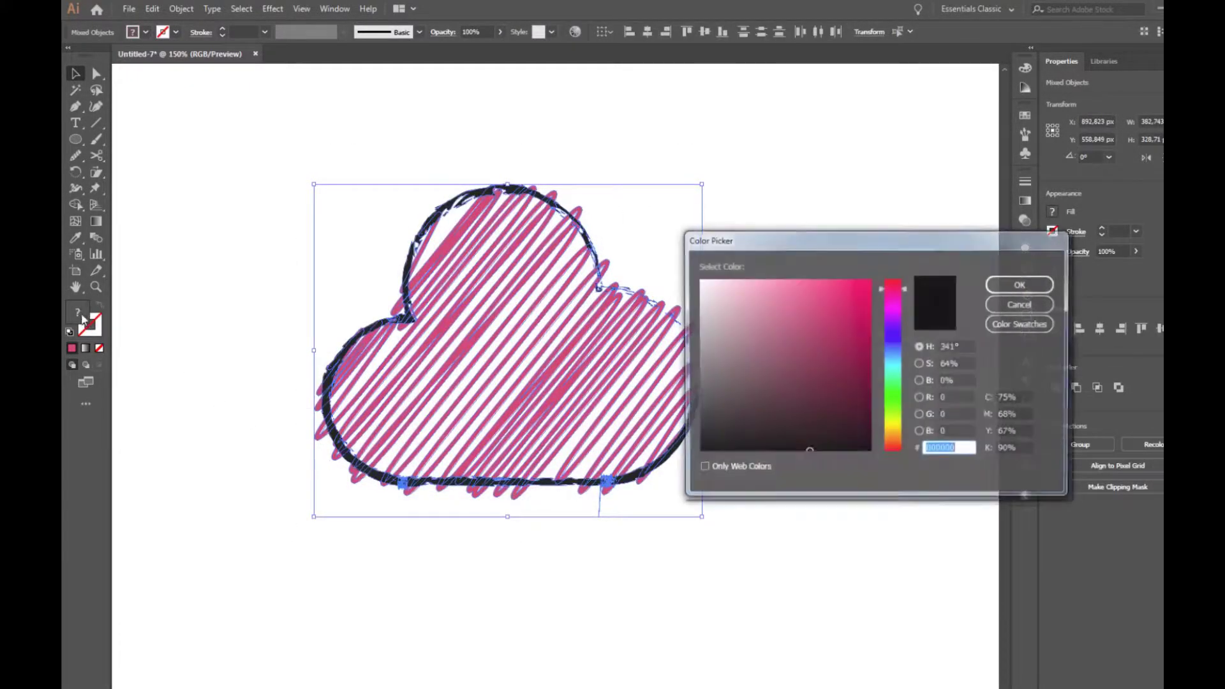
left_click(892, 351)
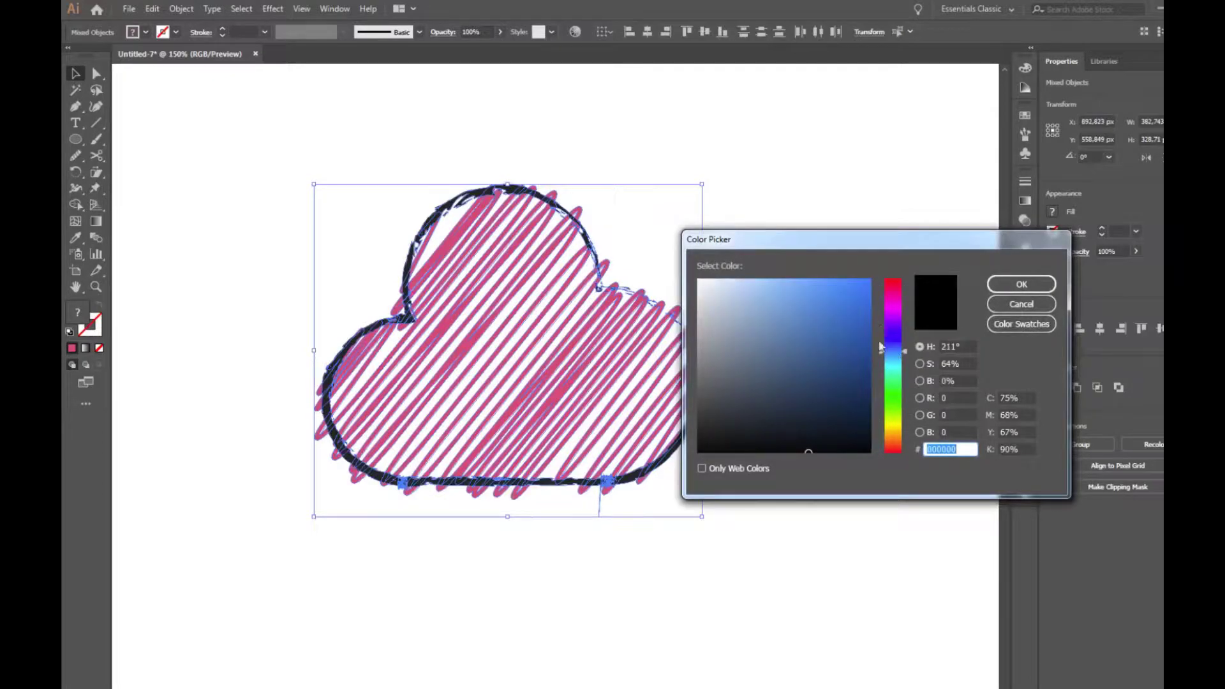
left_click(892, 361)
left_click(861, 286)
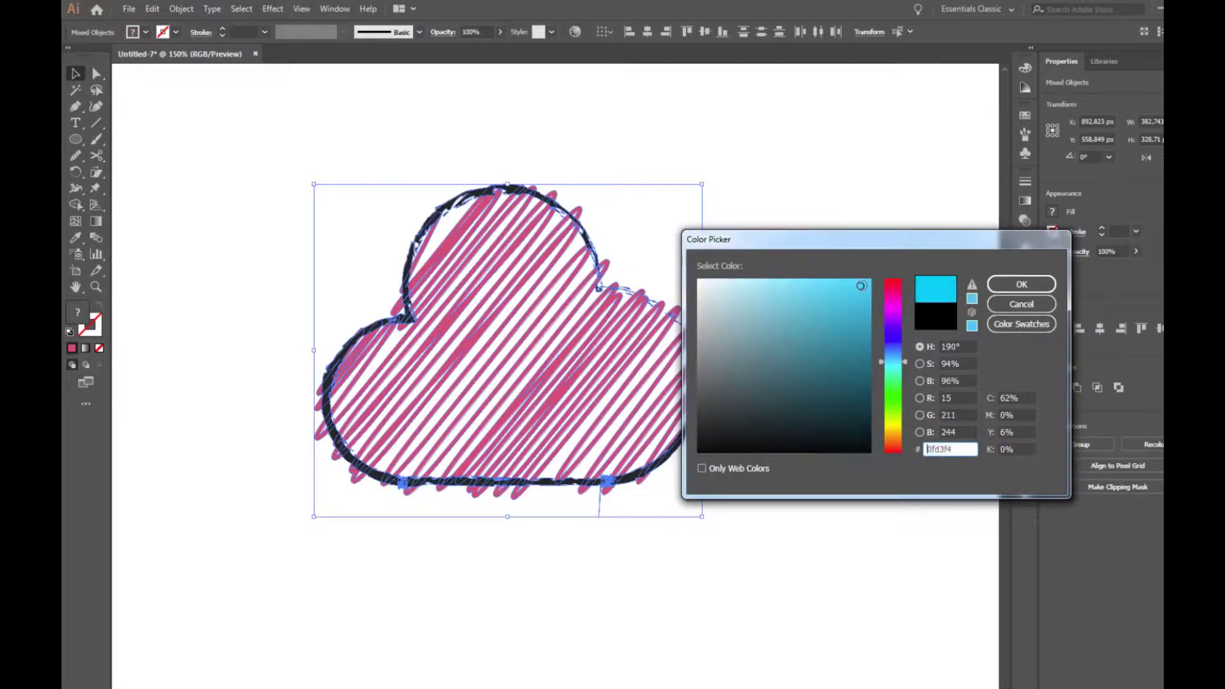
left_click(1045, 285)
left_click(813, 386)
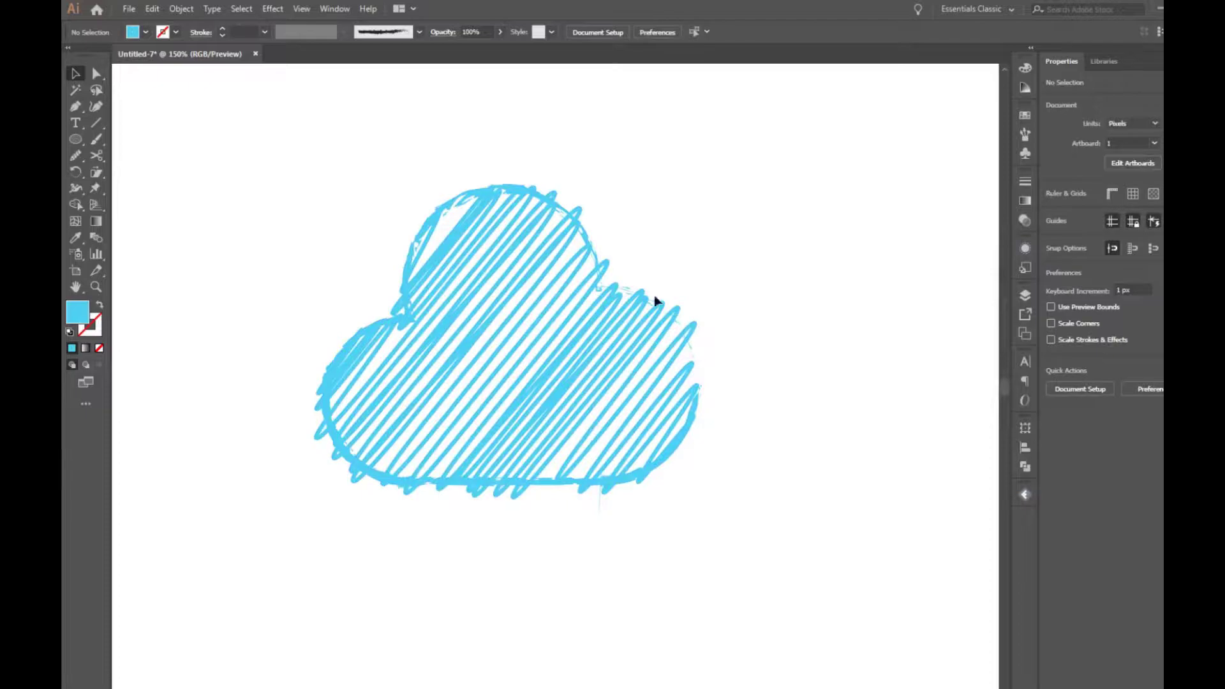
Recolour the whole cloud with a darker blue swatch, then deselect it.
left_click_drag(317, 157, 676, 498)
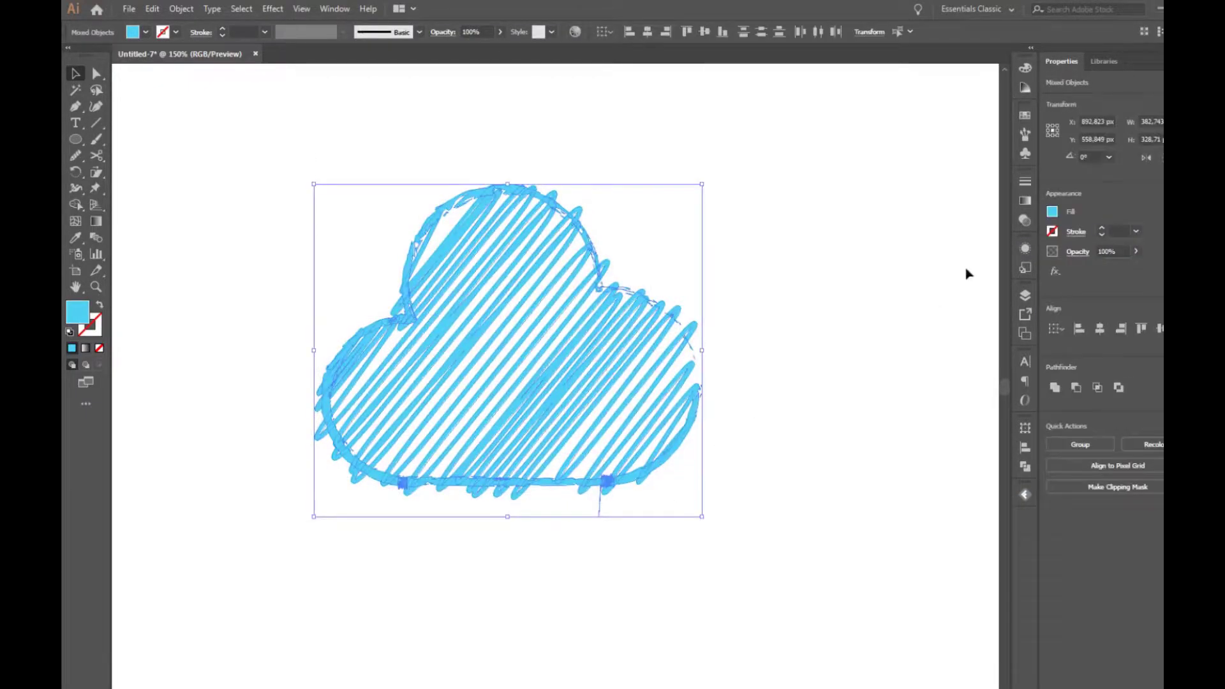
left_click(1025, 116)
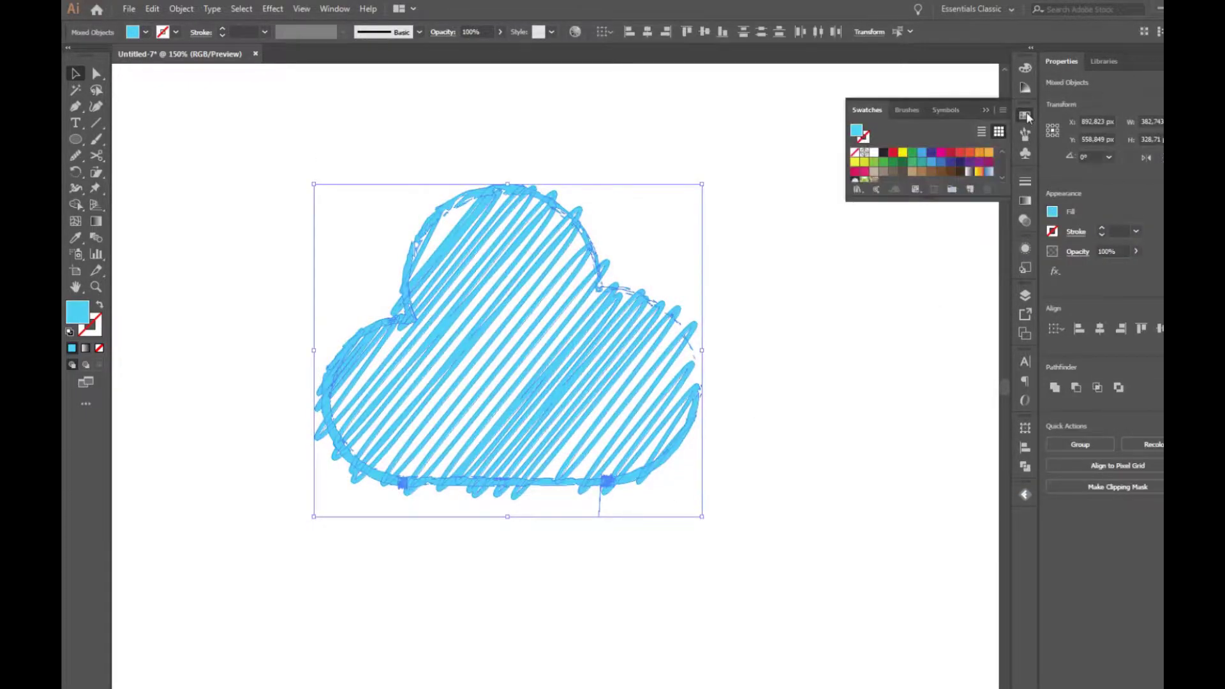
left_click(941, 161)
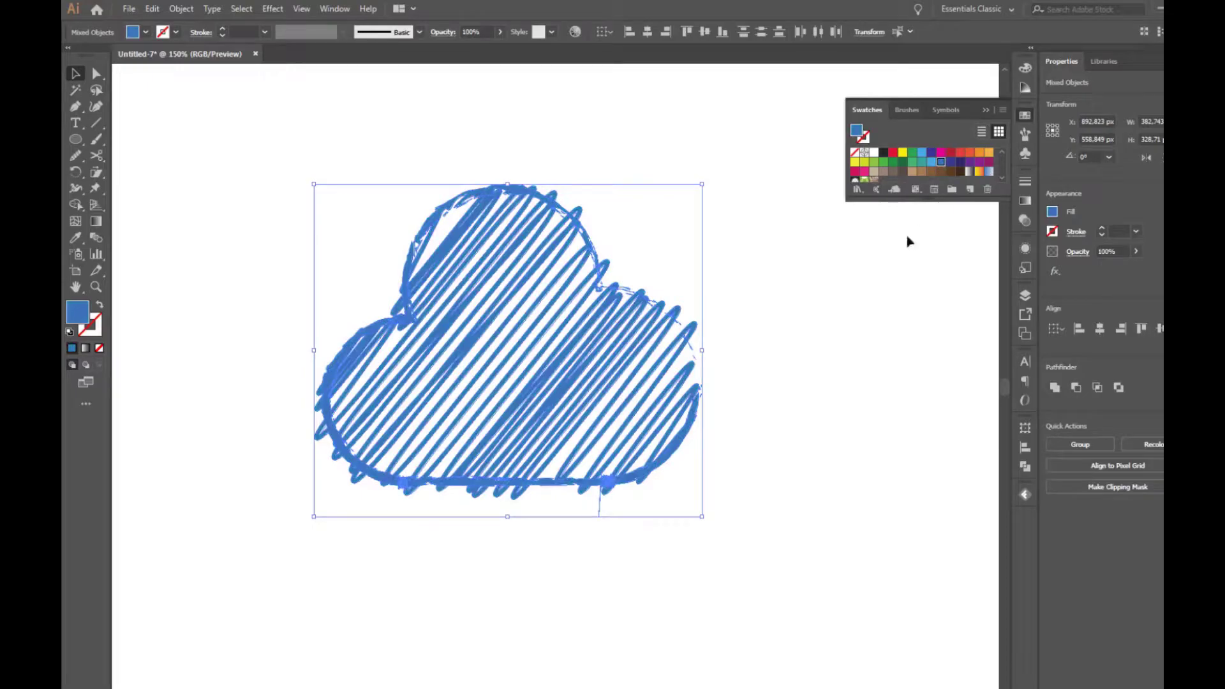
left_click(986, 110)
left_click(804, 405)
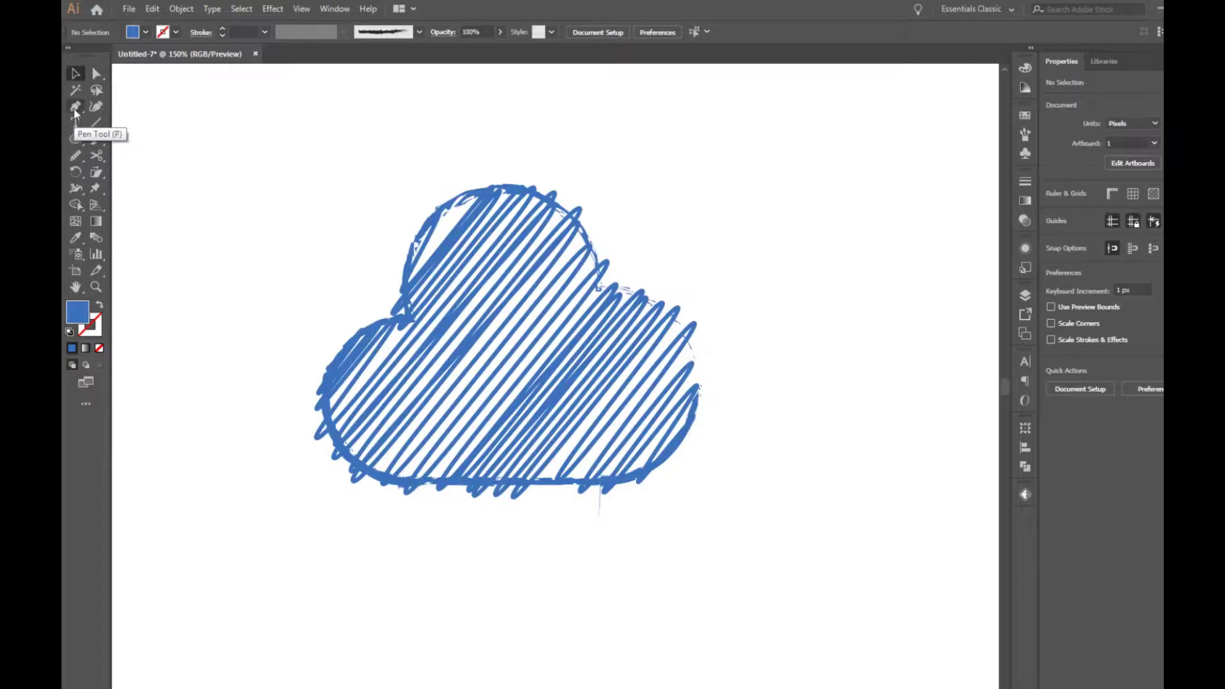
Draw a blue square right of the cloud and rotate it 45° into a diamond.
mouse_move(76, 138)
left_mouse_down()
mouse_move(138, 178)
mouse_move(138, 138)
left_mouse_up()
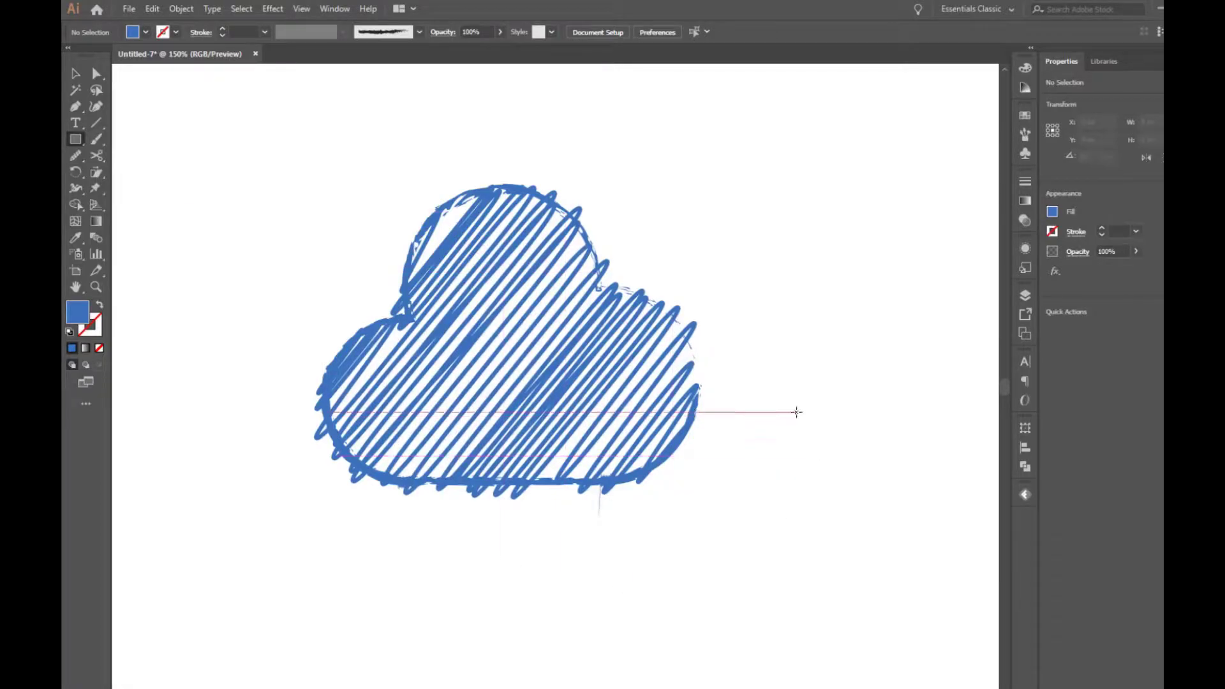
left_click_drag(796, 412, 875, 489)
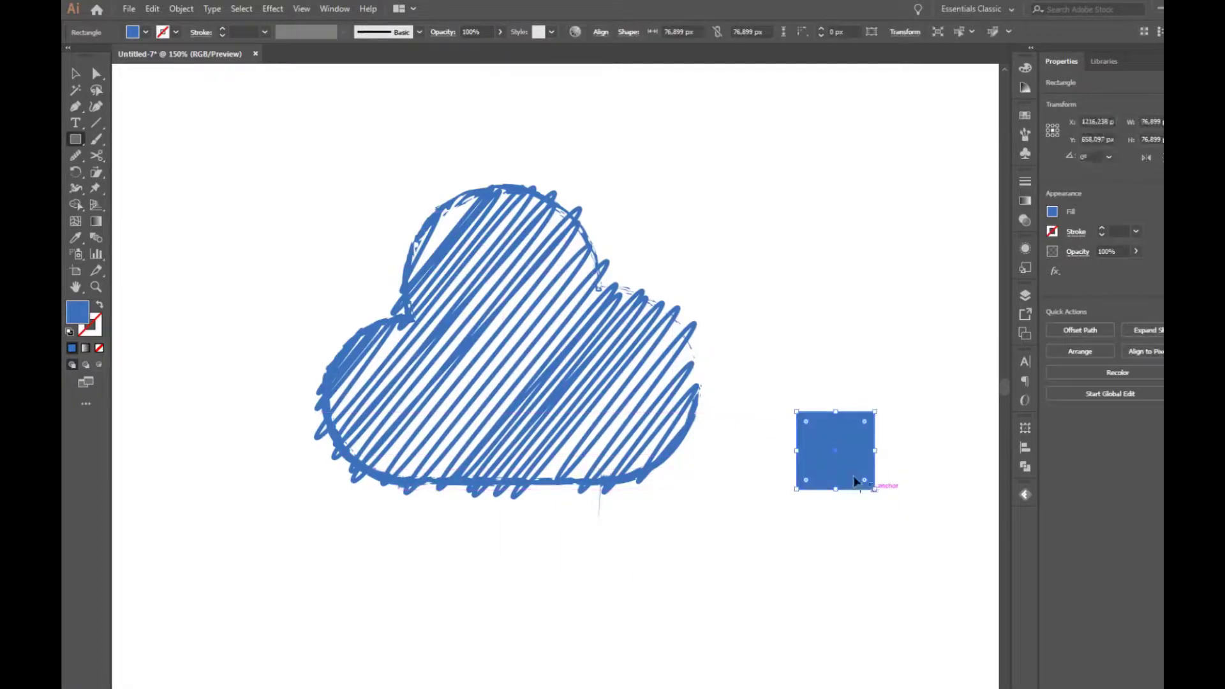
left_click(76, 73)
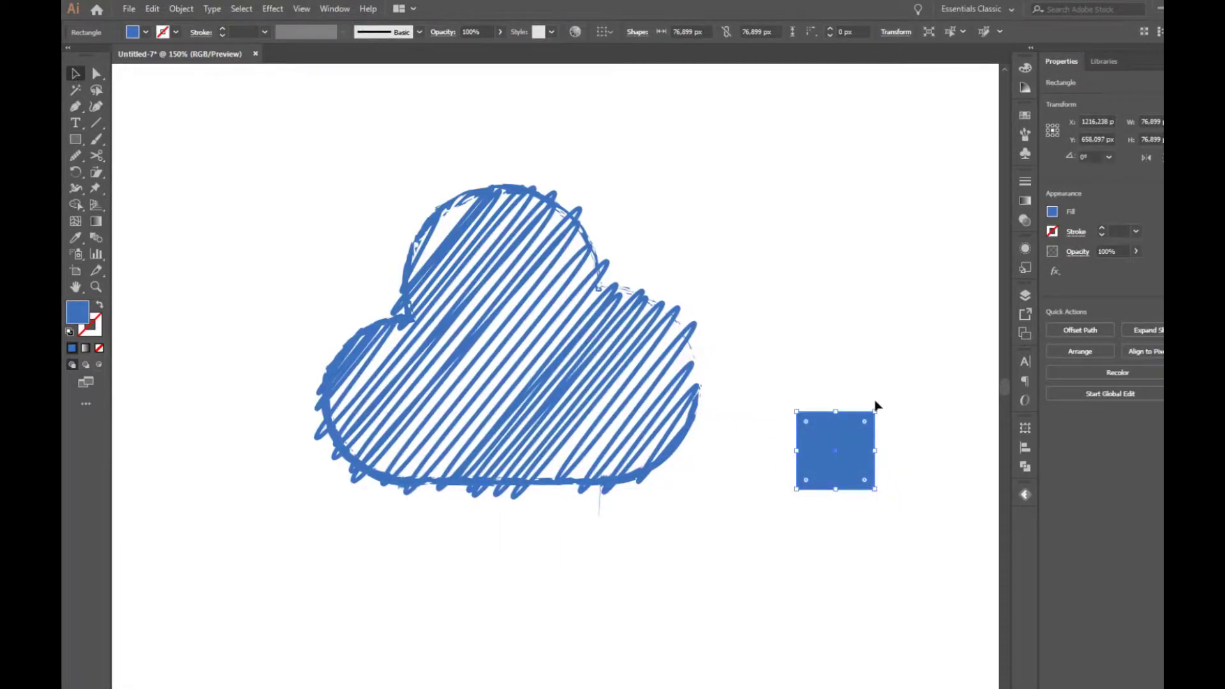
left_click_drag(879, 408, 896, 480)
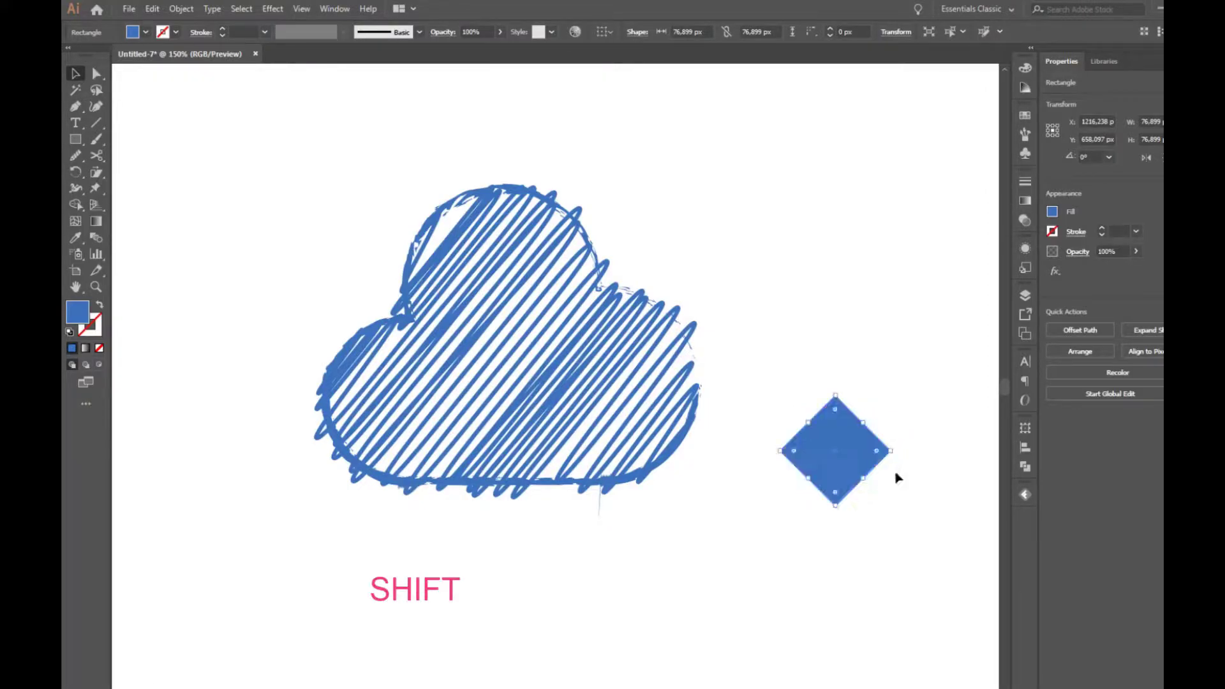
Round the diamond's corners into a teardrop and unite it into one path with Pathfinder.
left_click(96, 75)
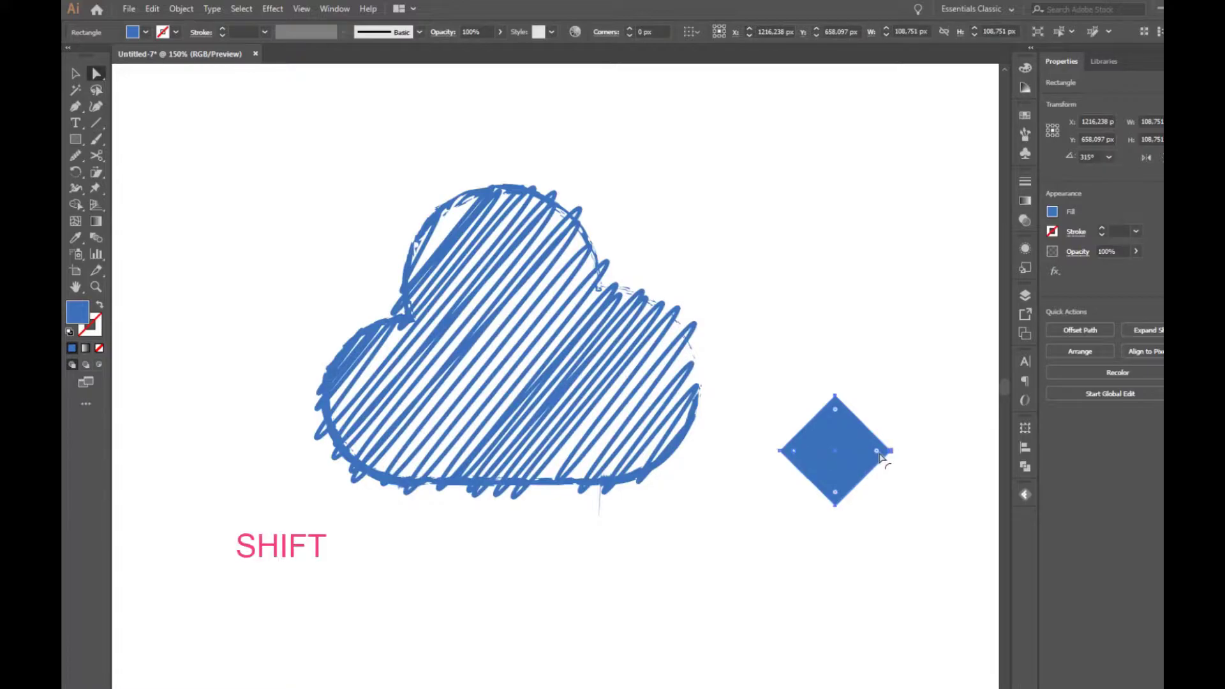
left_click_drag(879, 454, 844, 458)
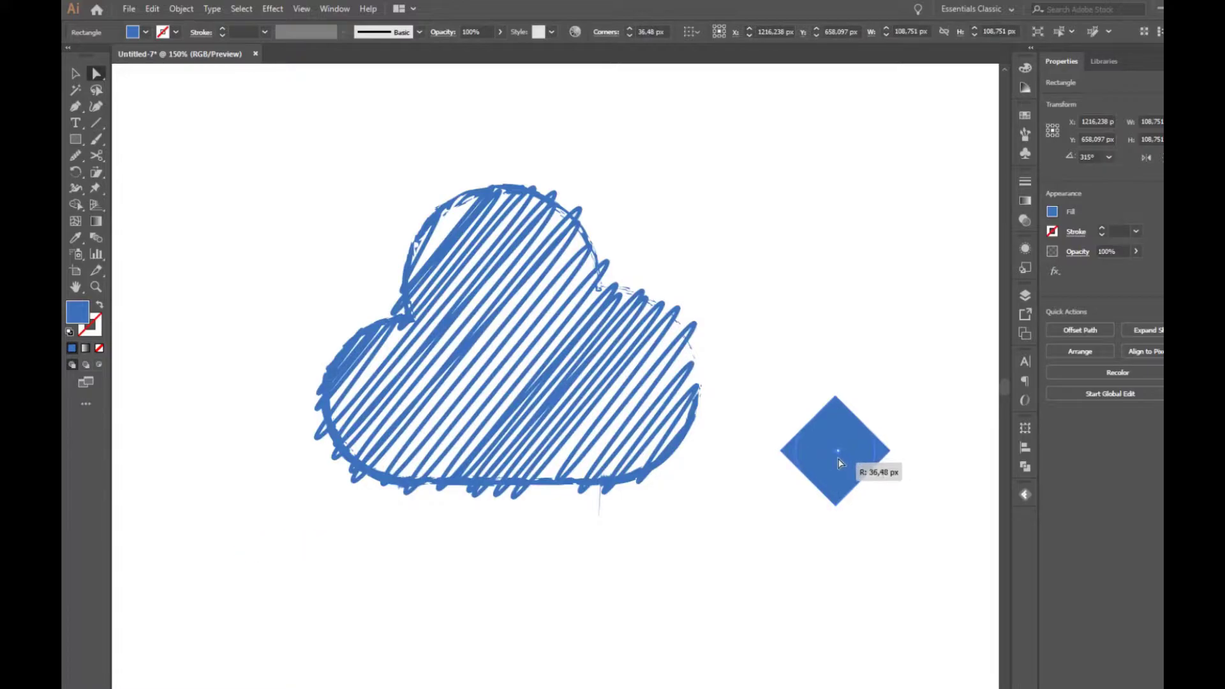
mouse_move(840, 463)
left_mouse_down()
mouse_move(820, 468)
mouse_move(836, 494)
mouse_move(834, 483)
left_mouse_up()
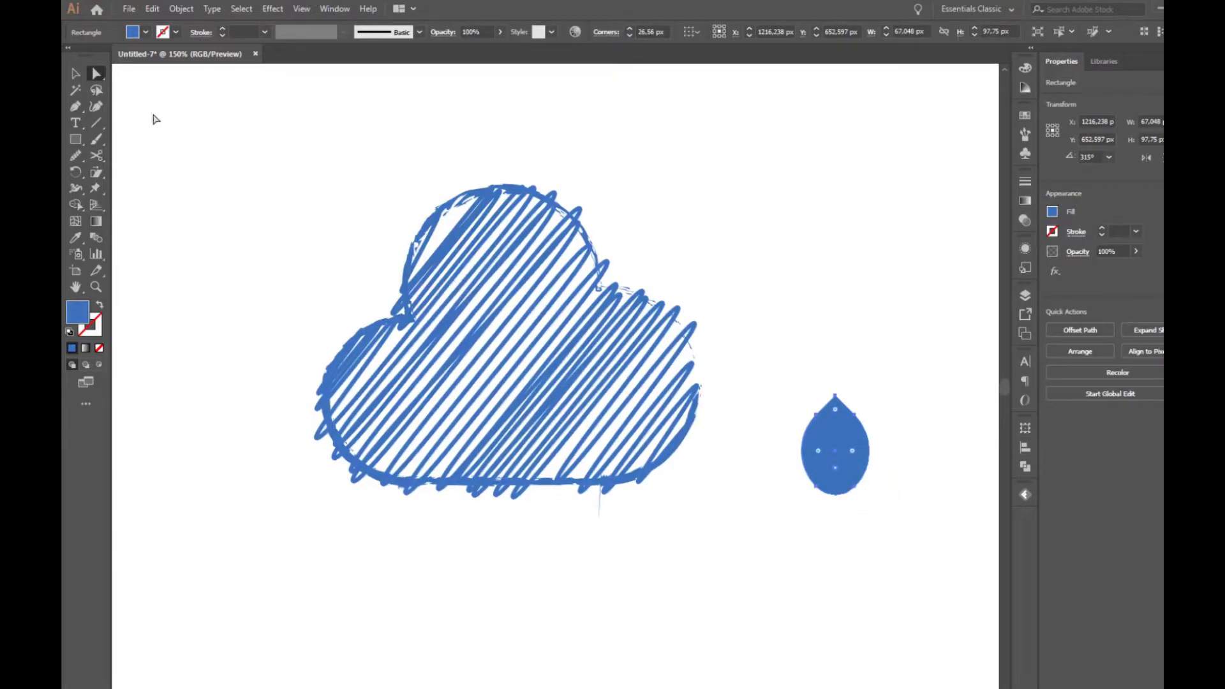
left_click(75, 73)
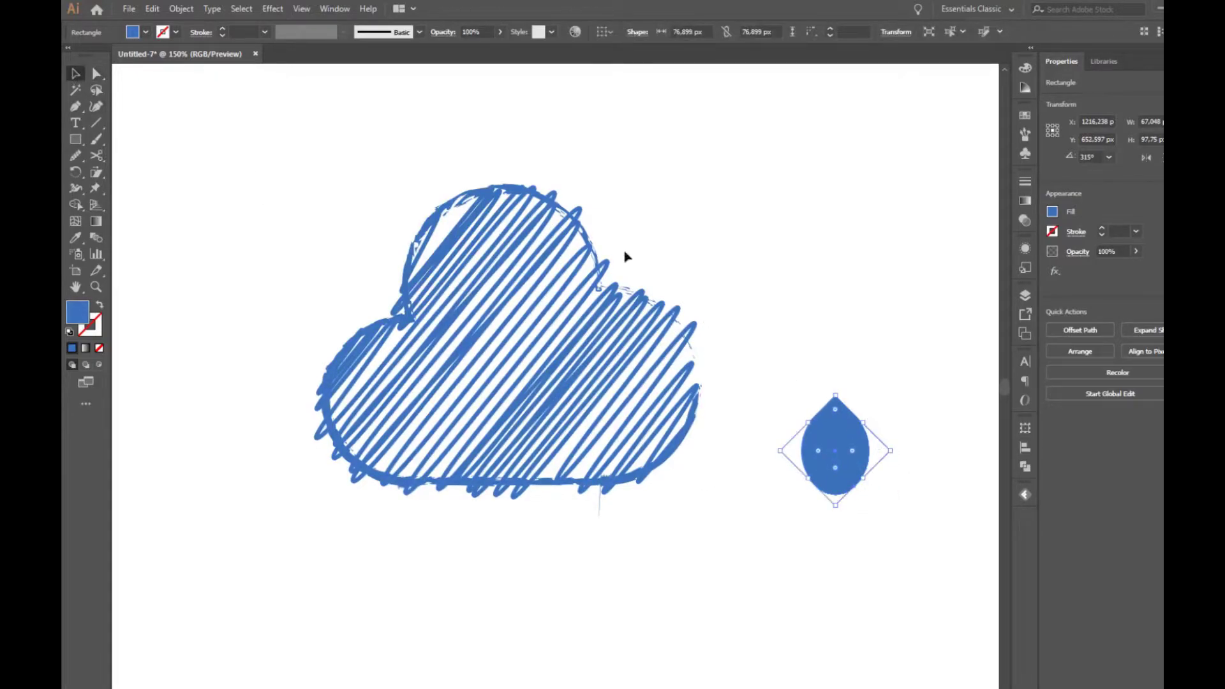
left_click(1025, 467)
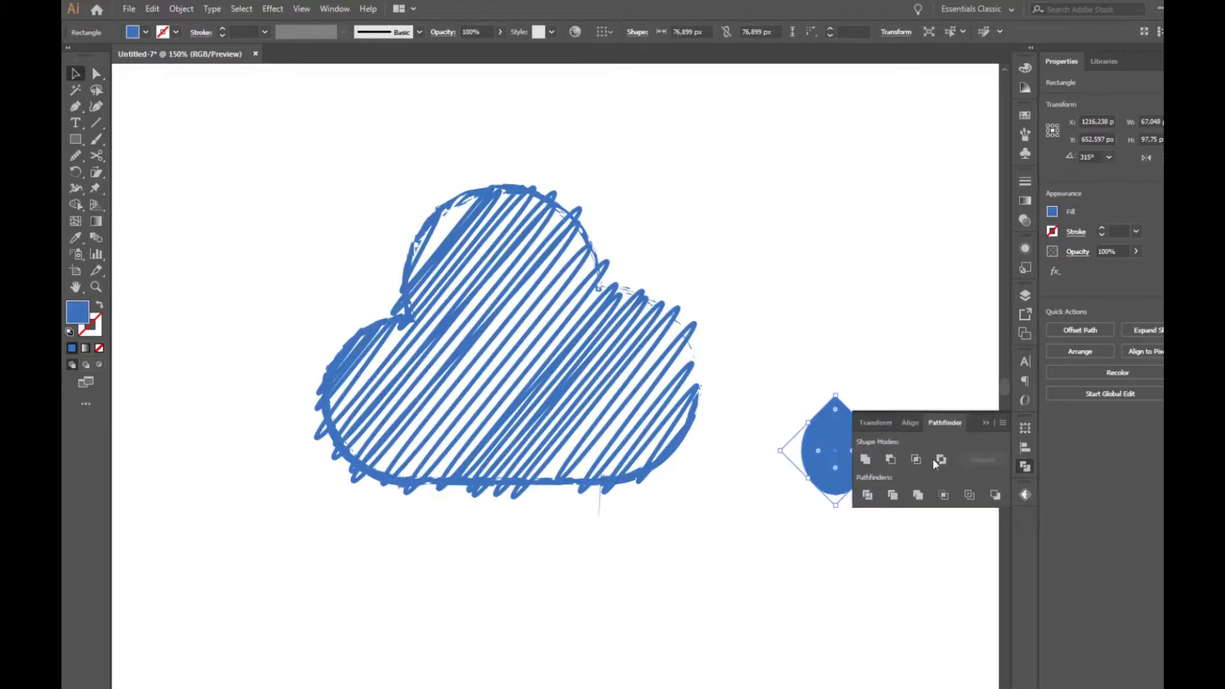
left_click(866, 461)
left_click(983, 423)
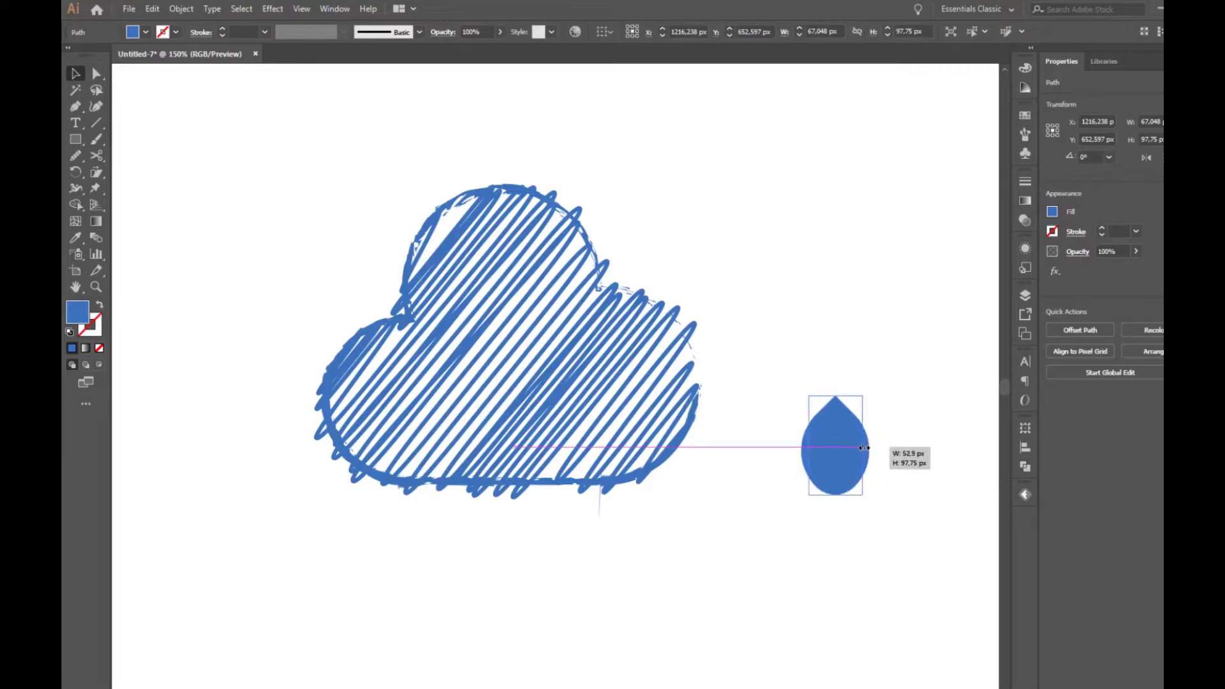
Narrow the teardrop, place it under the cloud, and duplicate it into a smaller 21.2 px raindrop.
mouse_move(871, 447)
left_mouse_down()
mouse_move(581, 583)
mouse_move(567, 570)
mouse_move(584, 536)
left_mouse_up()
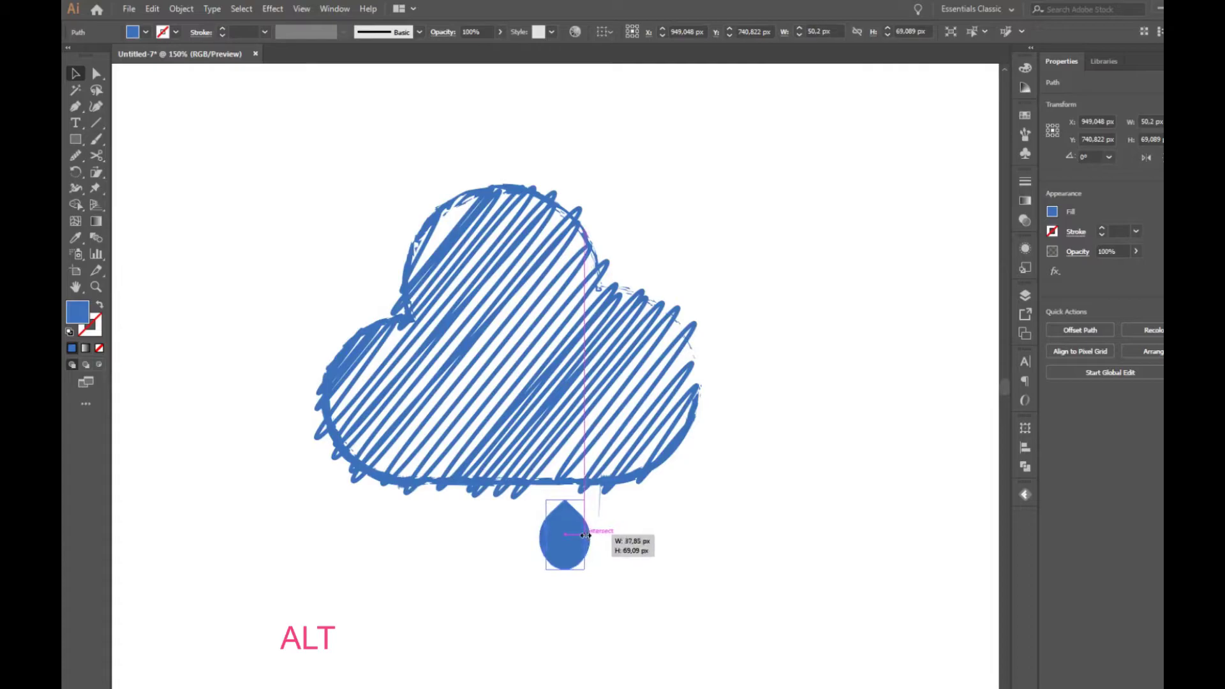
left_click(657, 545)
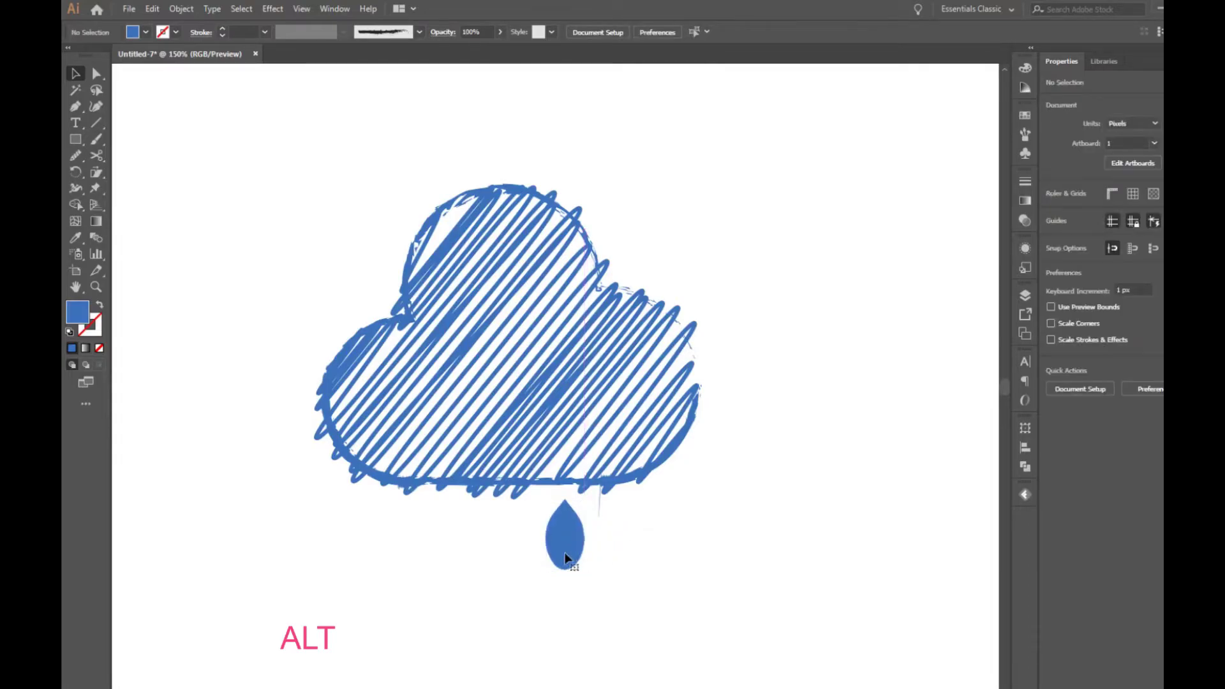
left_click_drag(565, 558, 606, 612)
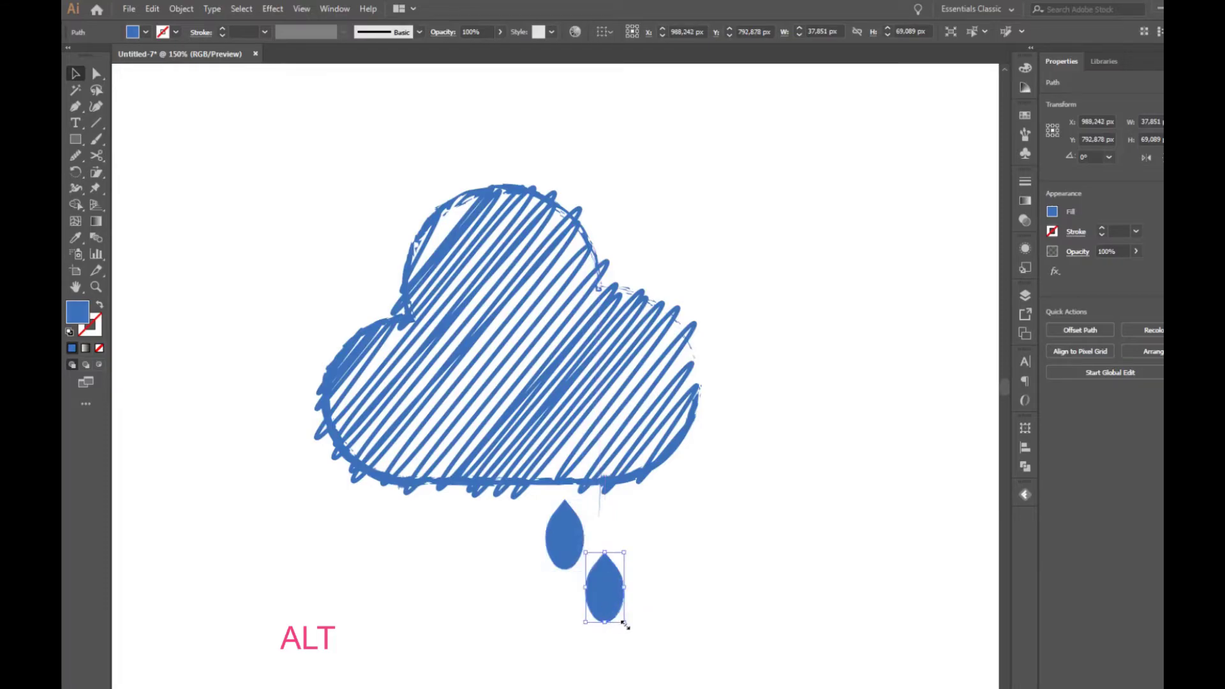
mouse_move(625, 624)
left_mouse_down()
mouse_move(616, 607)
mouse_move(534, 588)
left_mouse_up()
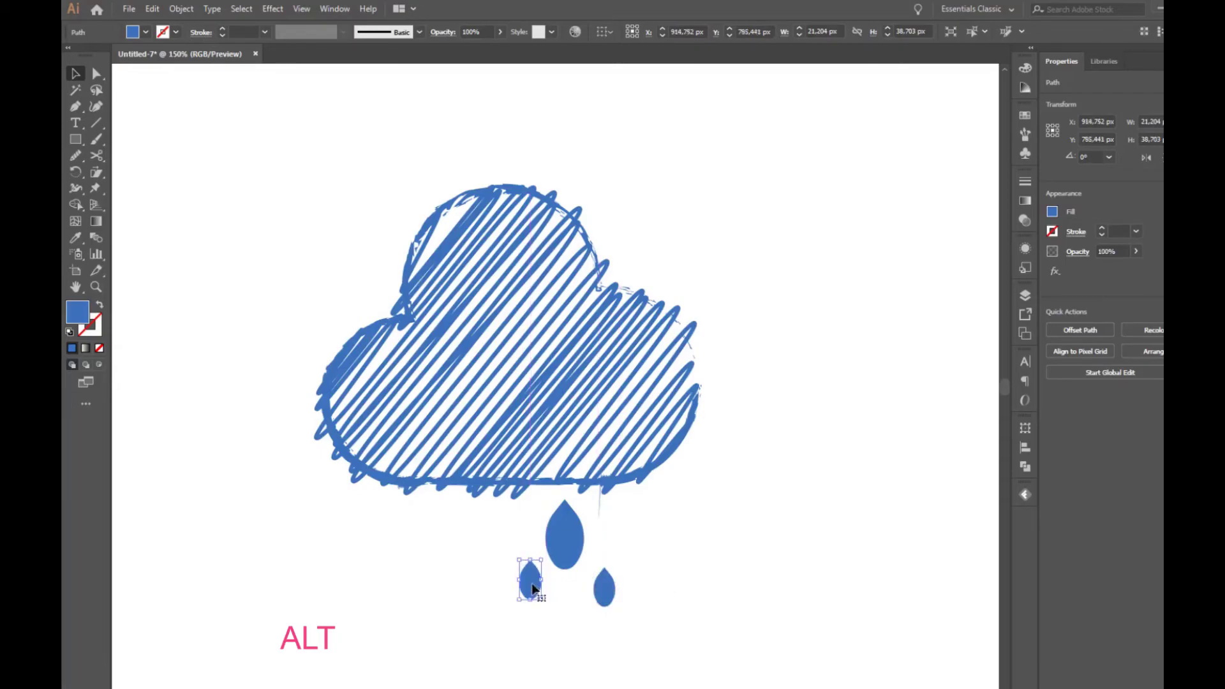